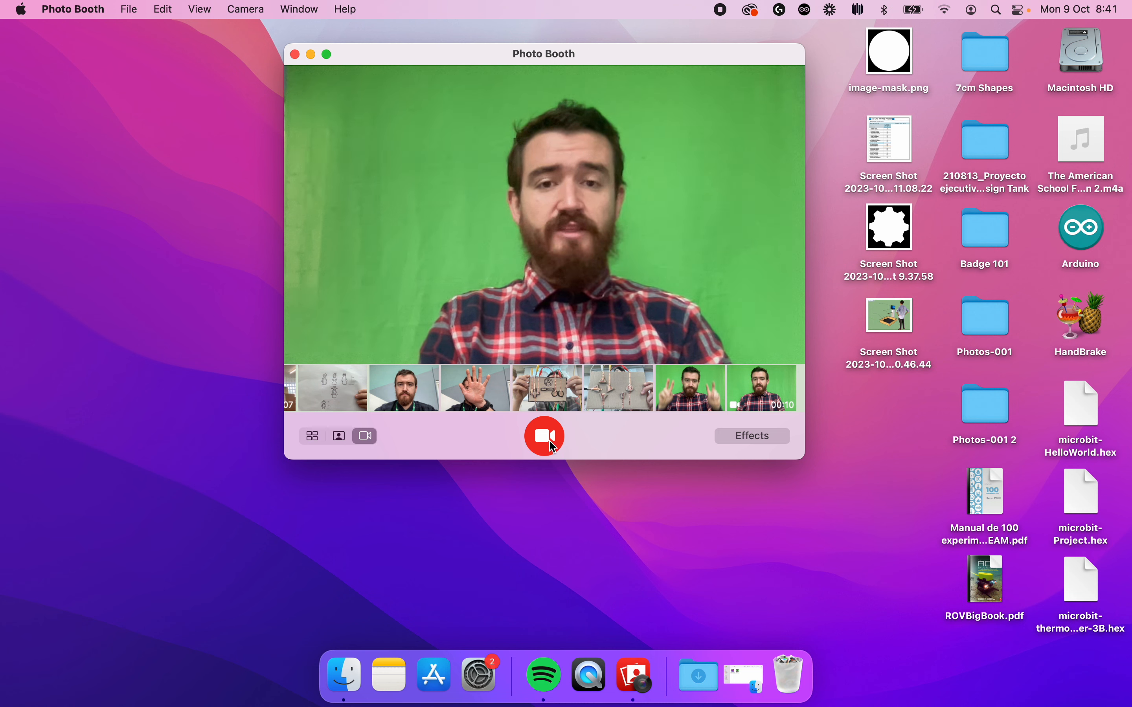
- Record a 13-second green-screen video in Photo Booth, save a copy to the desktop, and close the app
{"action": "left_click", "coordinate": [547, 440]}
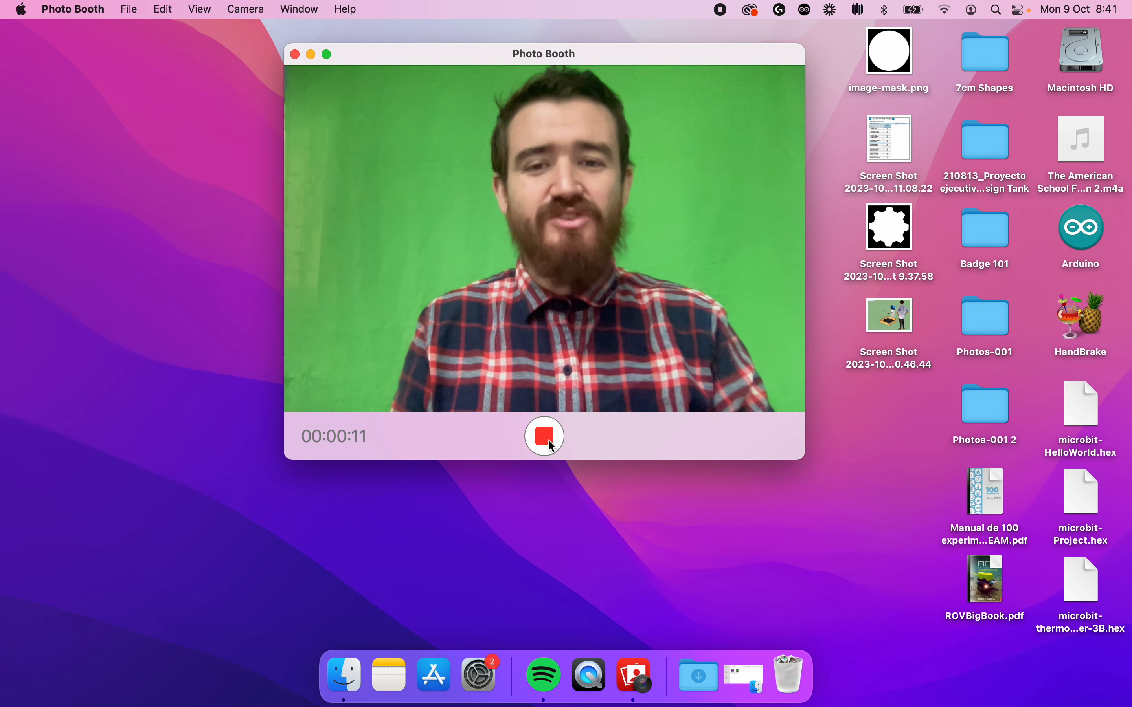
{"action": "left_click", "coordinate": [548, 440]}
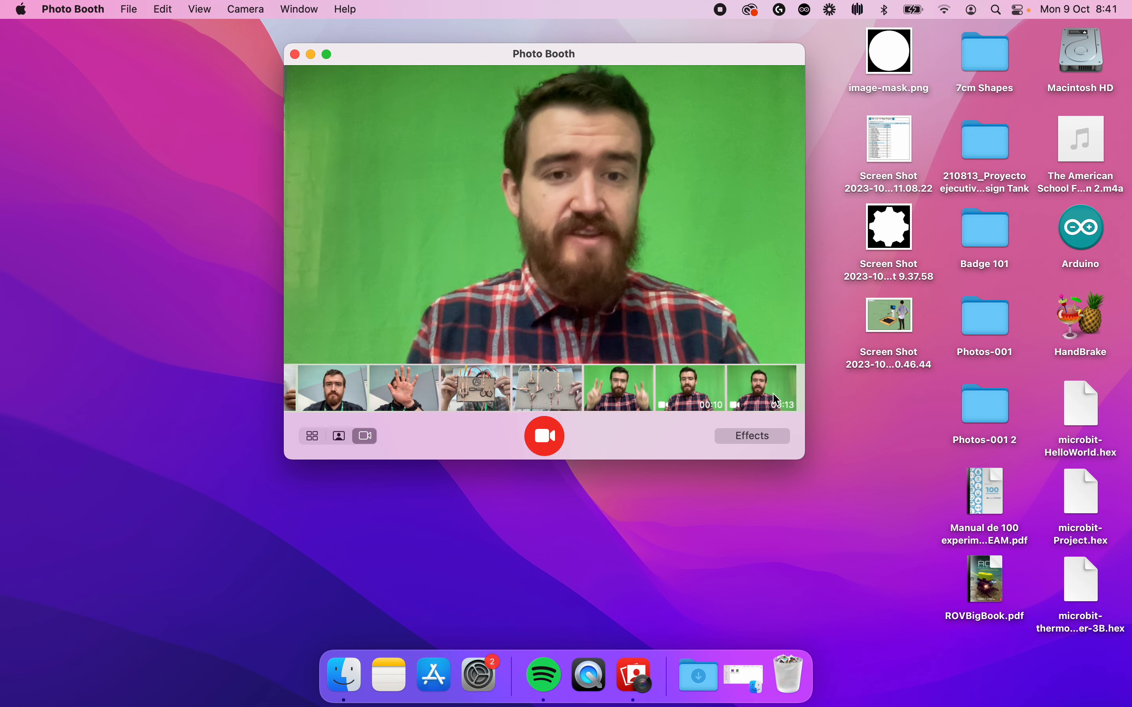
{"action": "left_click", "coordinate": [772, 394]}
{"action": "left_click_drag", "start_coordinate": [772, 394], "coordinate": [903, 446]}
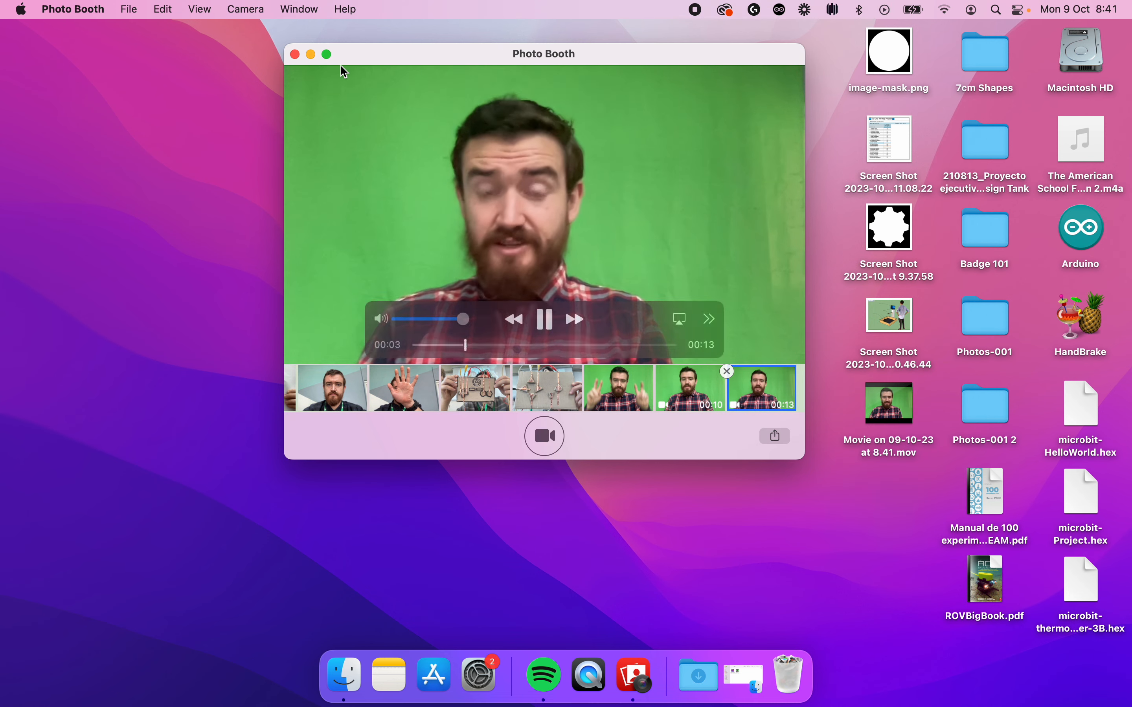
{"action": "left_click", "coordinate": [295, 55]}
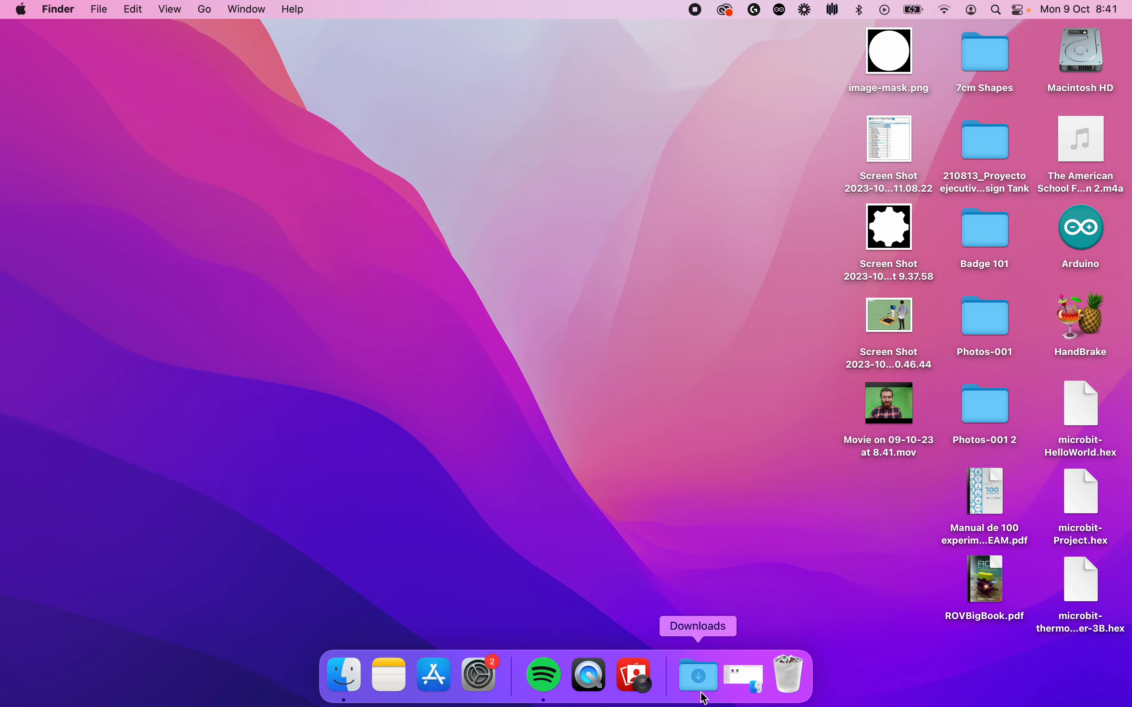
- Switch to iMovie and create a new movie project
{"action": "left_click", "coordinate": [996, 10]}
{"action": "type", "text": "imovie"}
{"action": "key", "text": "Return"}
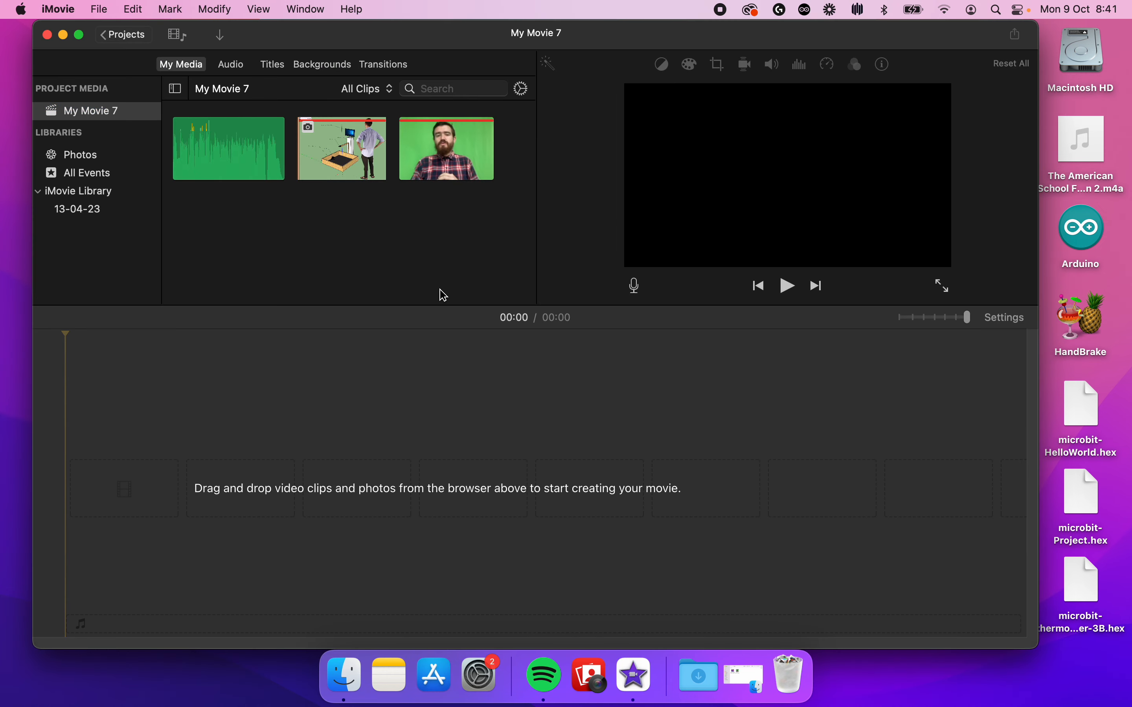
{"action": "left_click", "coordinate": [121, 37]}
{"action": "left_click", "coordinate": [184, 258]}
{"action": "left_click", "coordinate": [170, 308]}
- Import the recorded green-screen movie and the 3D model screenshot from the desktop into the project media, and make the window full screen
{"action": "left_click_drag", "start_coordinate": [937, 30], "coordinate": [773, 29]}
{"action": "left_click_drag", "start_coordinate": [915, 398], "coordinate": [261, 204]}
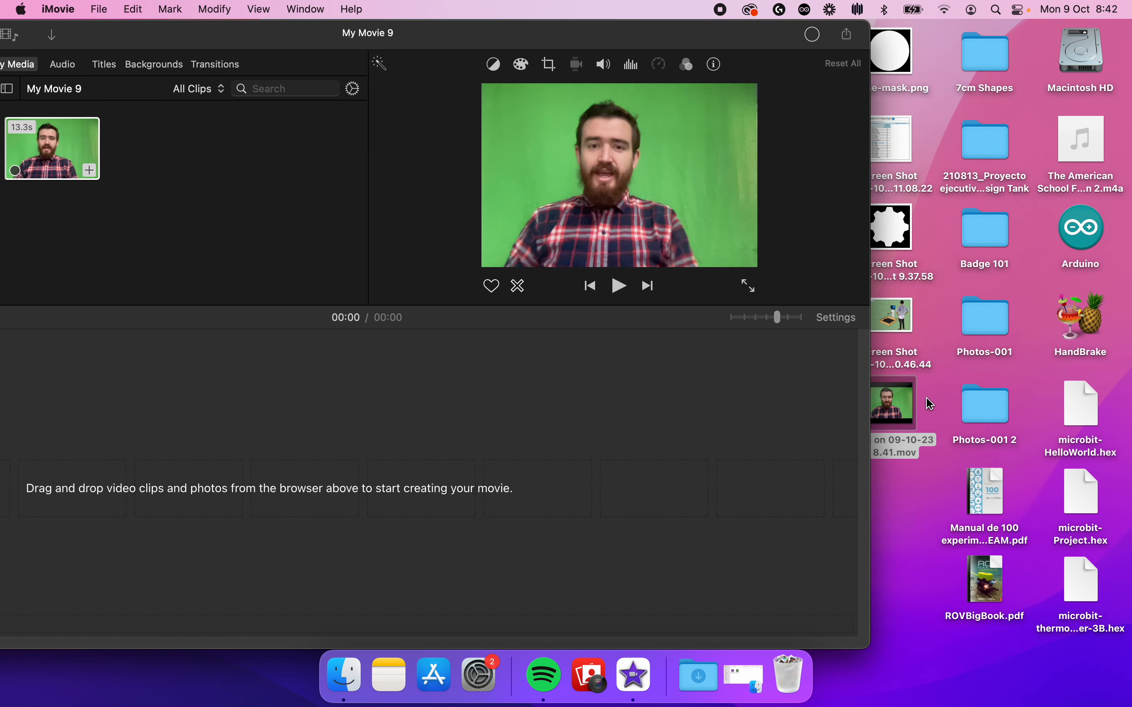
{"action": "left_click_drag", "start_coordinate": [917, 309], "coordinate": [233, 131]}
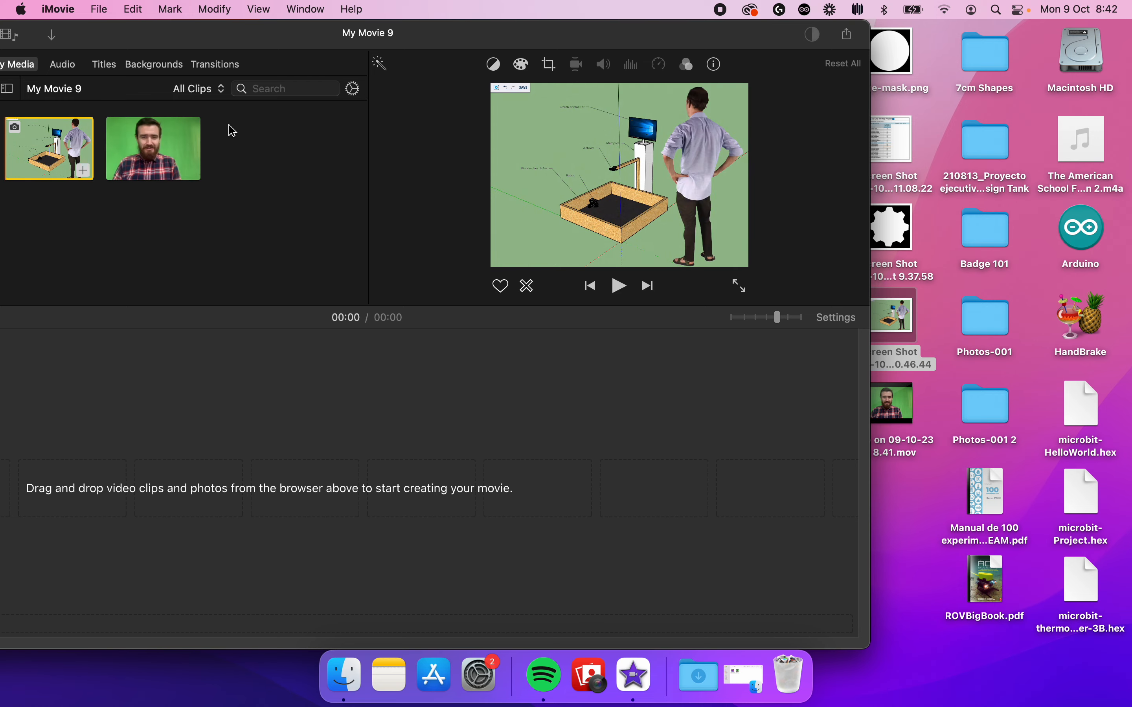
{"action": "double_click", "coordinate": [101, 40]}
{"action": "left_click", "coordinate": [70, 36]}
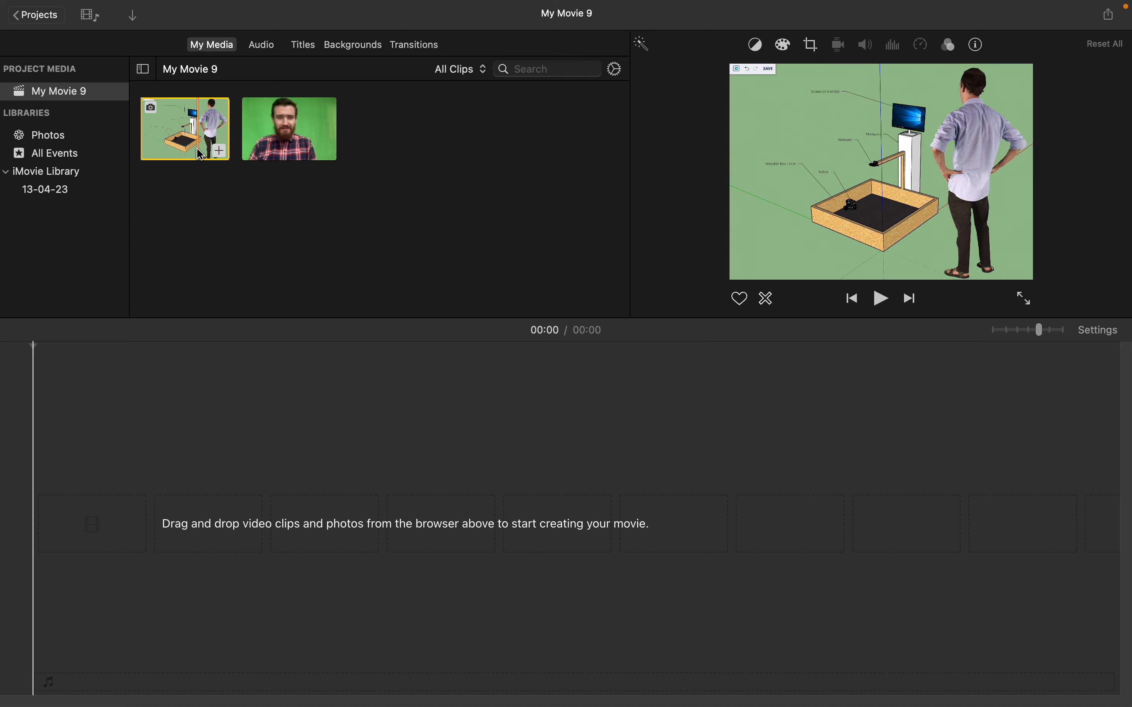
- Place the screenshot on the timeline as background and layer the green-screen video above it, aligned at the start
{"action": "left_click_drag", "start_coordinate": [199, 142], "coordinate": [54, 551]}
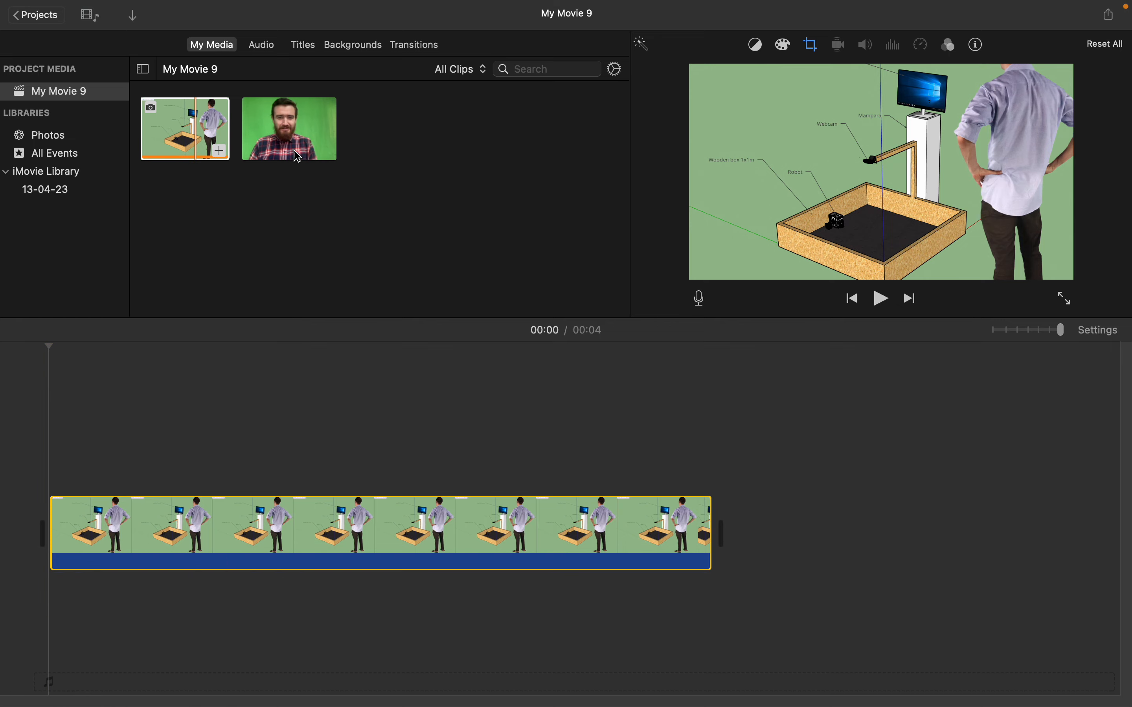
{"action": "left_click_drag", "start_coordinate": [298, 157], "coordinate": [51, 450]}
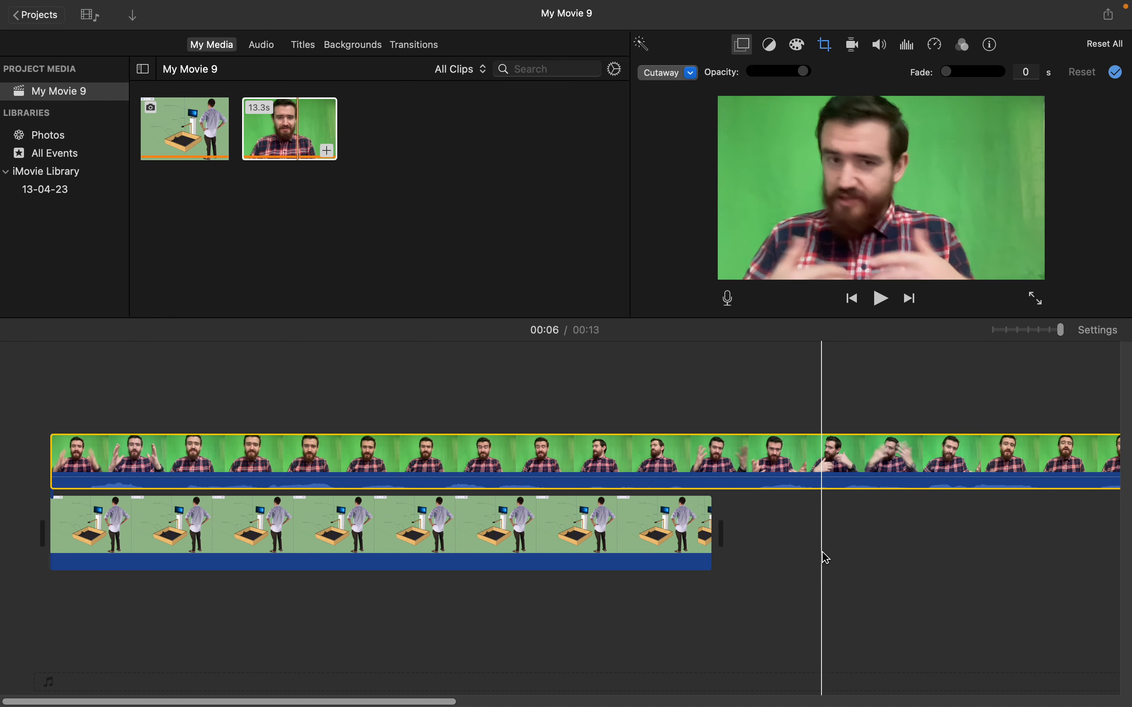
{"action": "scroll", "coordinate": [697, 558], "scroll_direction": "right", "scroll_amount": 10}
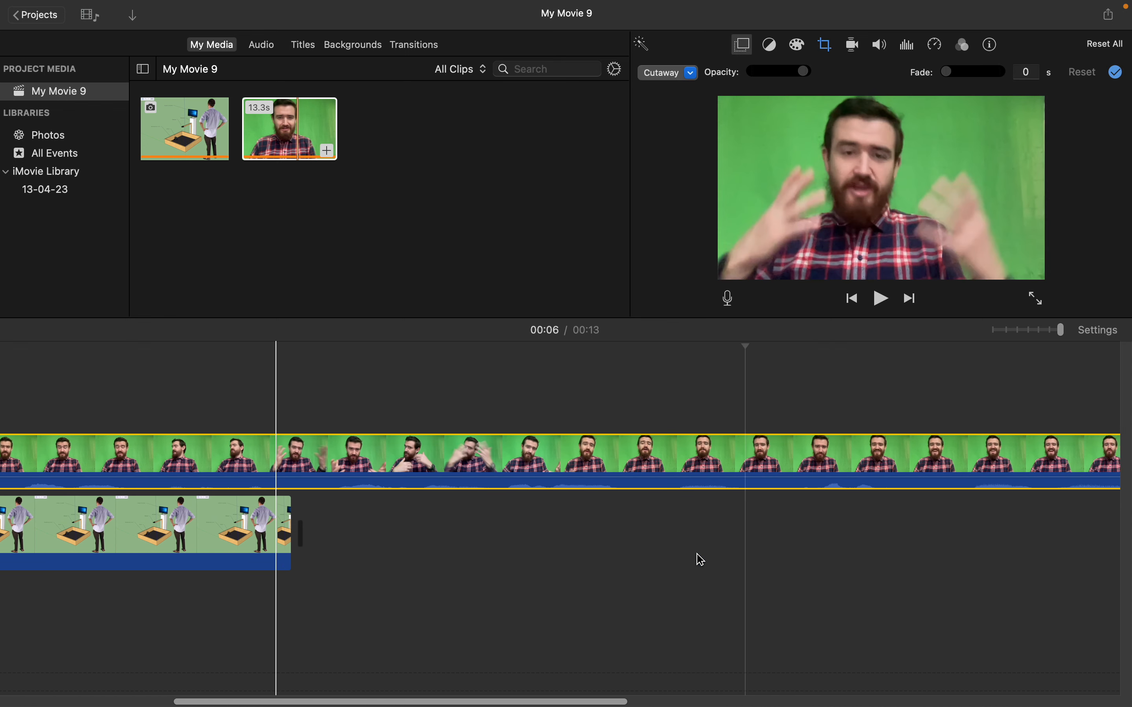
{"action": "scroll", "coordinate": [697, 558], "scroll_direction": "right", "scroll_amount": 6}
{"action": "left_click_drag", "start_coordinate": [1060, 335], "coordinate": [1033, 331]}
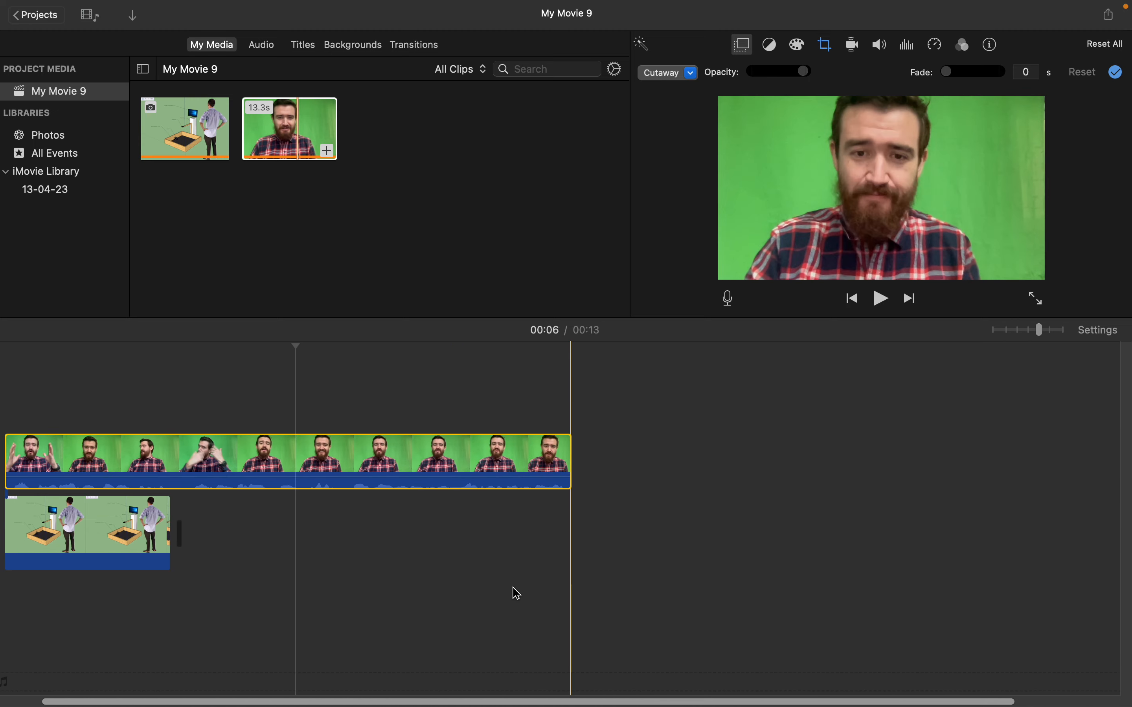
{"action": "scroll", "coordinate": [93, 612], "scroll_direction": "left", "scroll_amount": 2}
- Try to stretch the end of the background image clip toward the end of the green-screen clip
{"action": "left_click", "coordinate": [209, 547]}
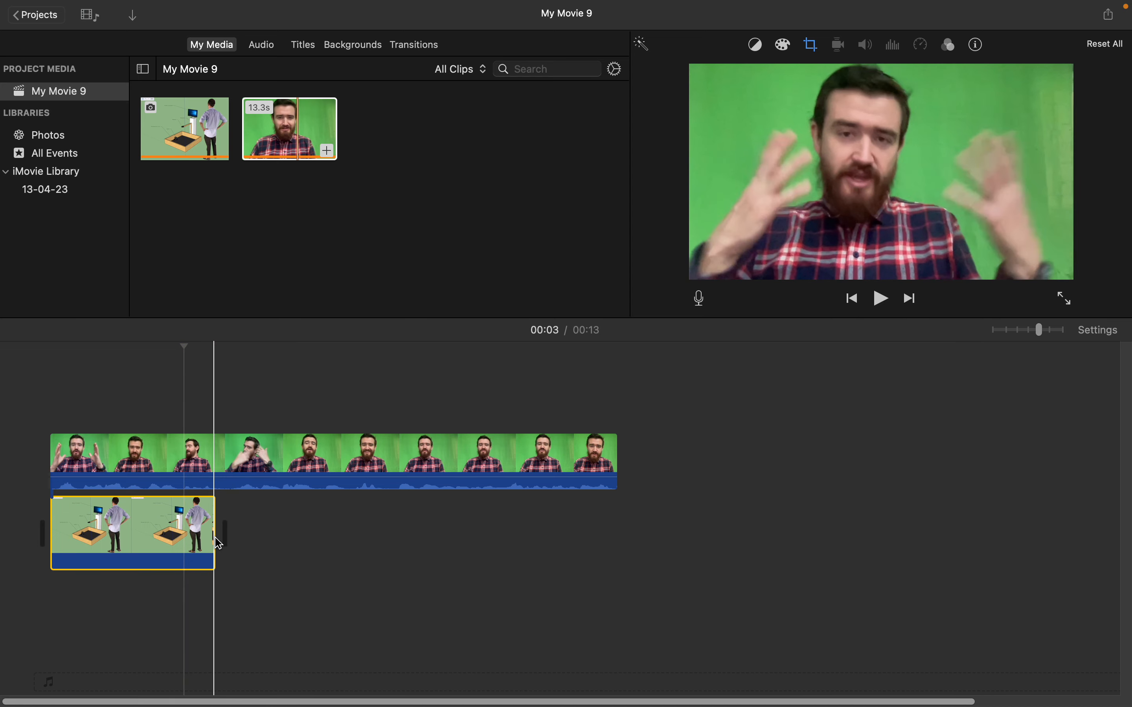
{"action": "left_click", "coordinate": [214, 542]}
{"action": "left_click_drag", "start_coordinate": [352, 529], "coordinate": [411, 529]}
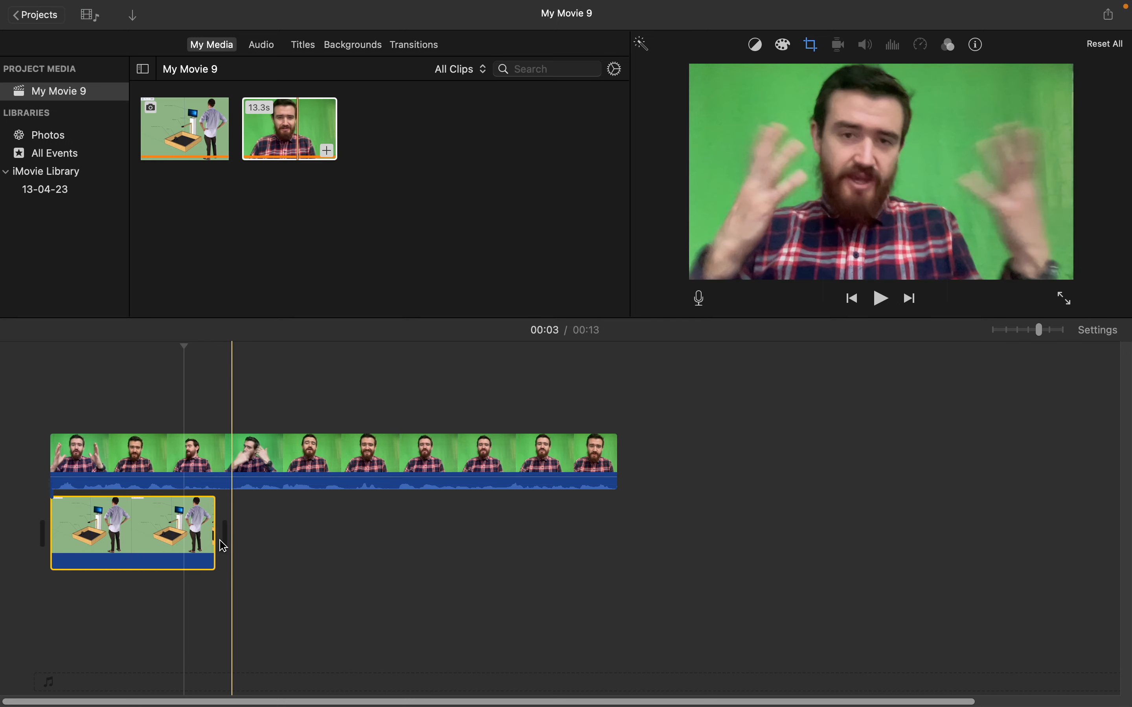
{"action": "left_click", "coordinate": [233, 543]}
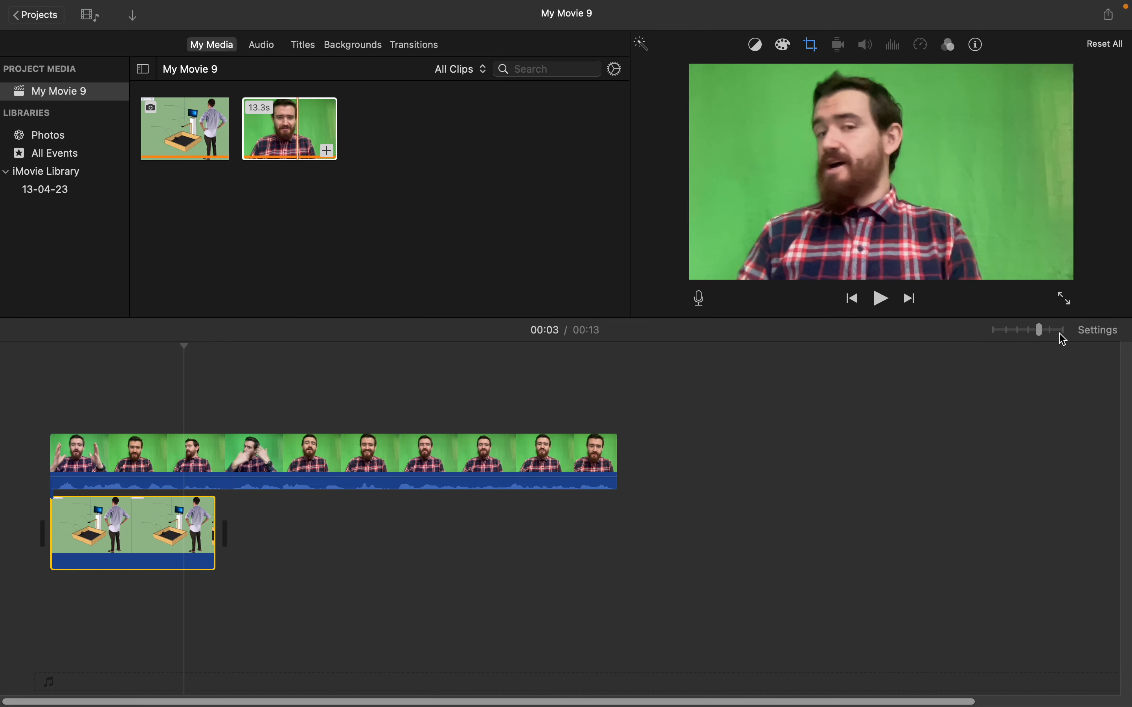
{"action": "left_click_drag", "start_coordinate": [1042, 333], "coordinate": [1052, 336]}
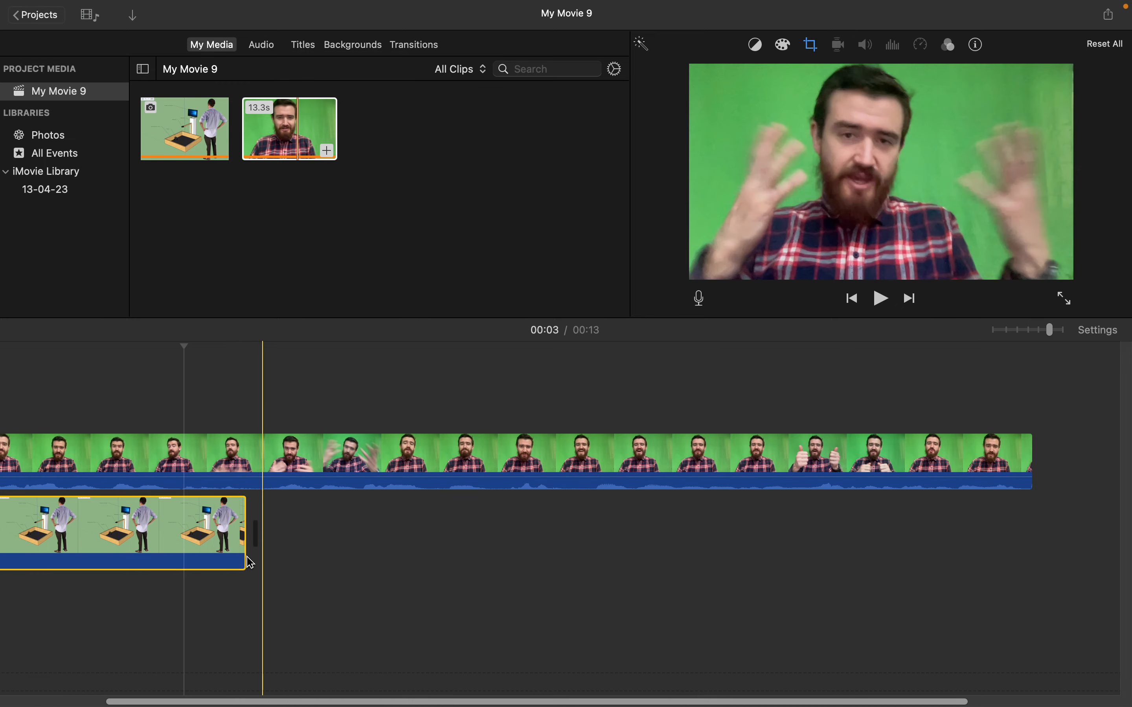
{"action": "left_click", "coordinate": [247, 558]}
{"action": "left_click", "coordinate": [241, 563]}
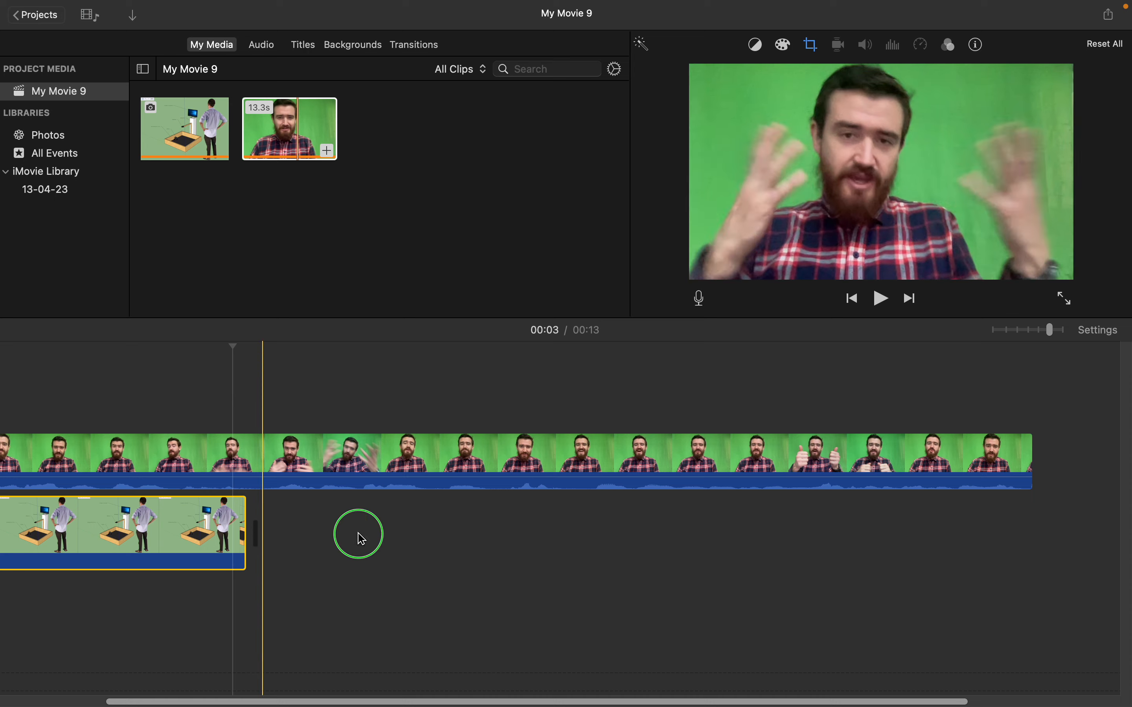
{"action": "left_click_drag", "start_coordinate": [359, 535], "coordinate": [332, 535]}
{"action": "left_click", "coordinate": [228, 528]}
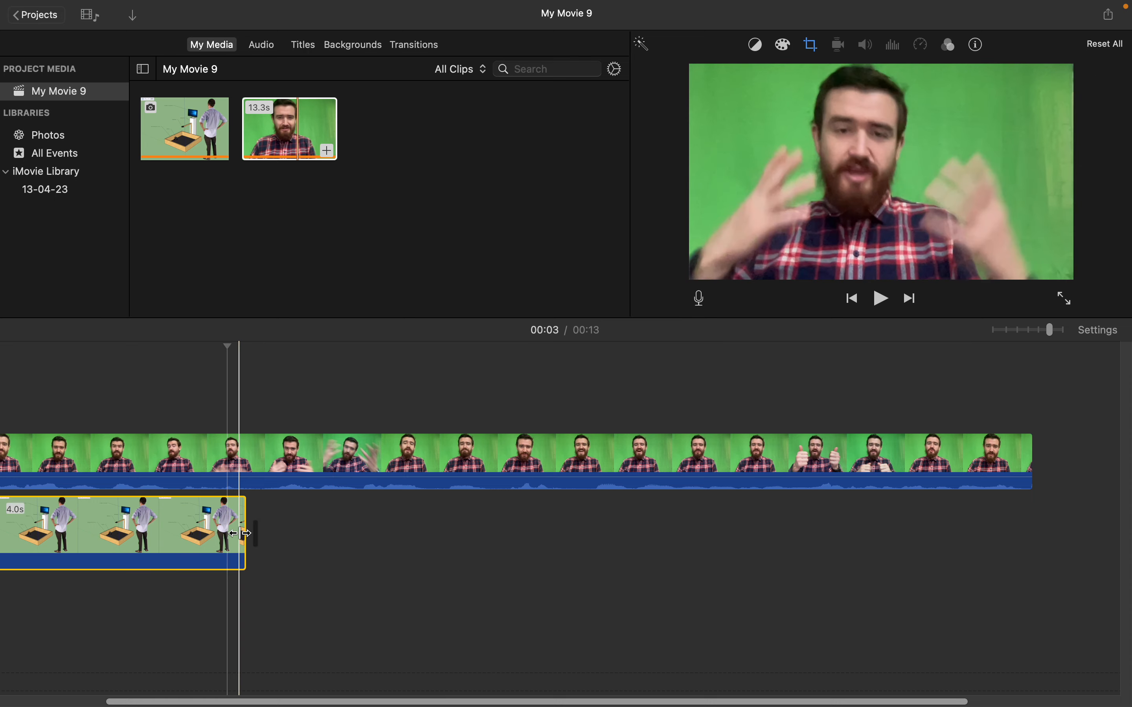
{"action": "left_click", "coordinate": [386, 366]}
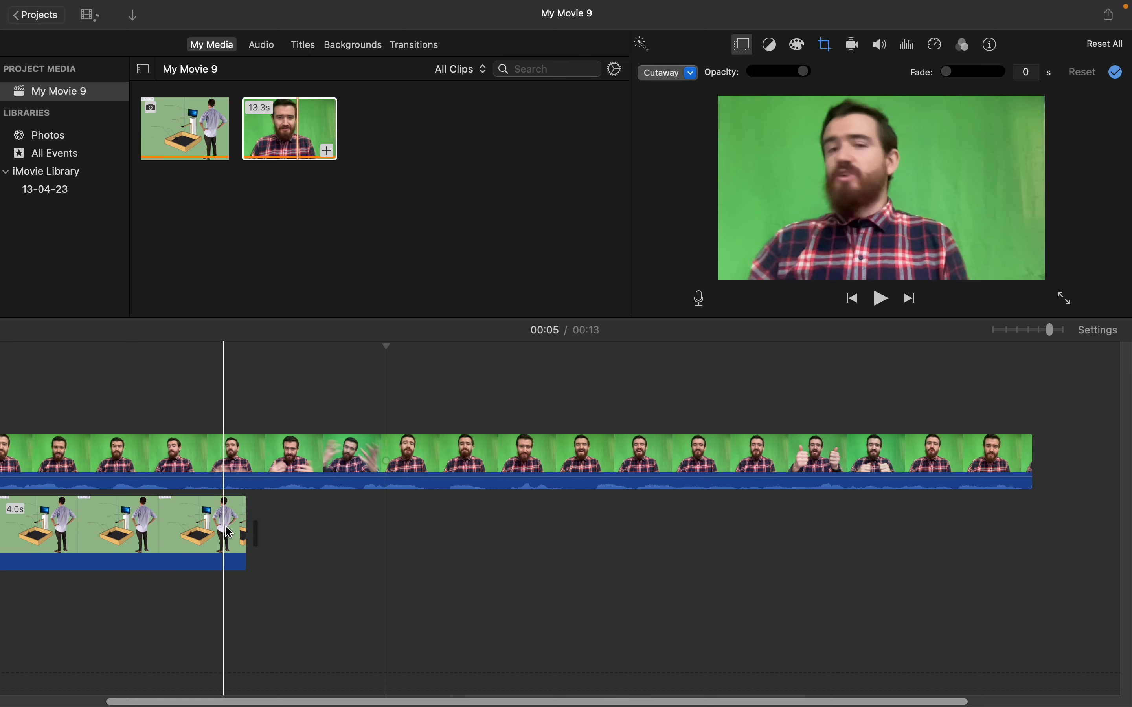
{"action": "left_click", "coordinate": [228, 533]}
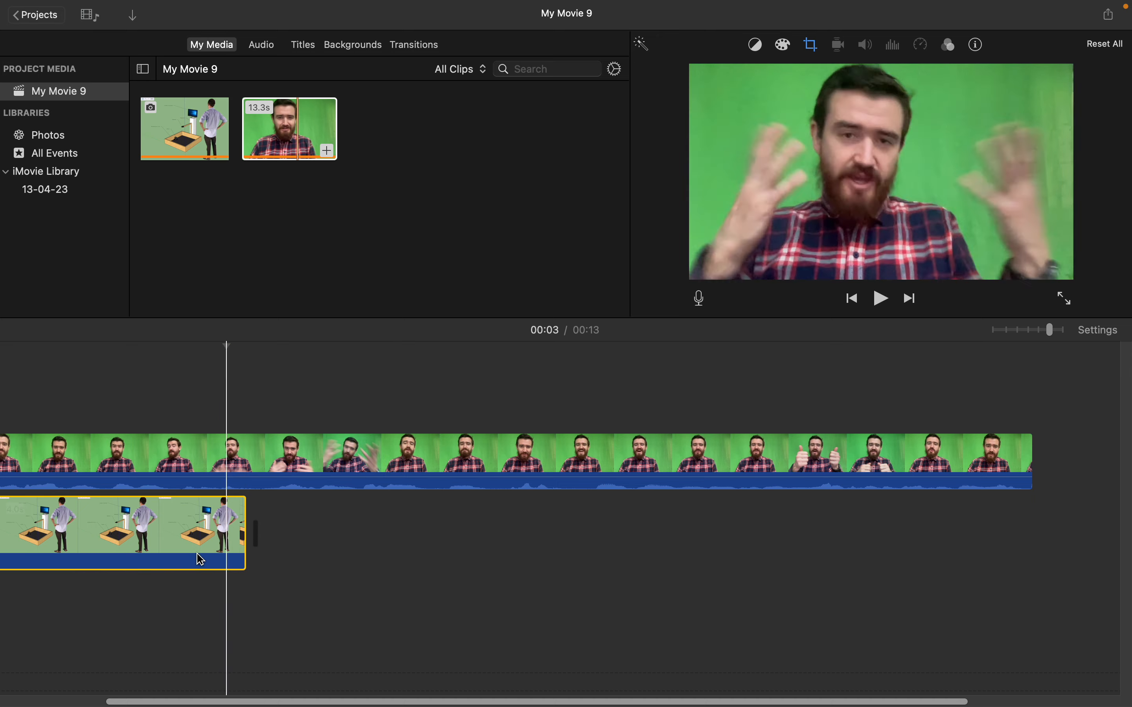
{"action": "right_click", "coordinate": [134, 544]}
{"action": "left_click", "coordinate": [372, 541]}
{"action": "left_click", "coordinate": [402, 544]}
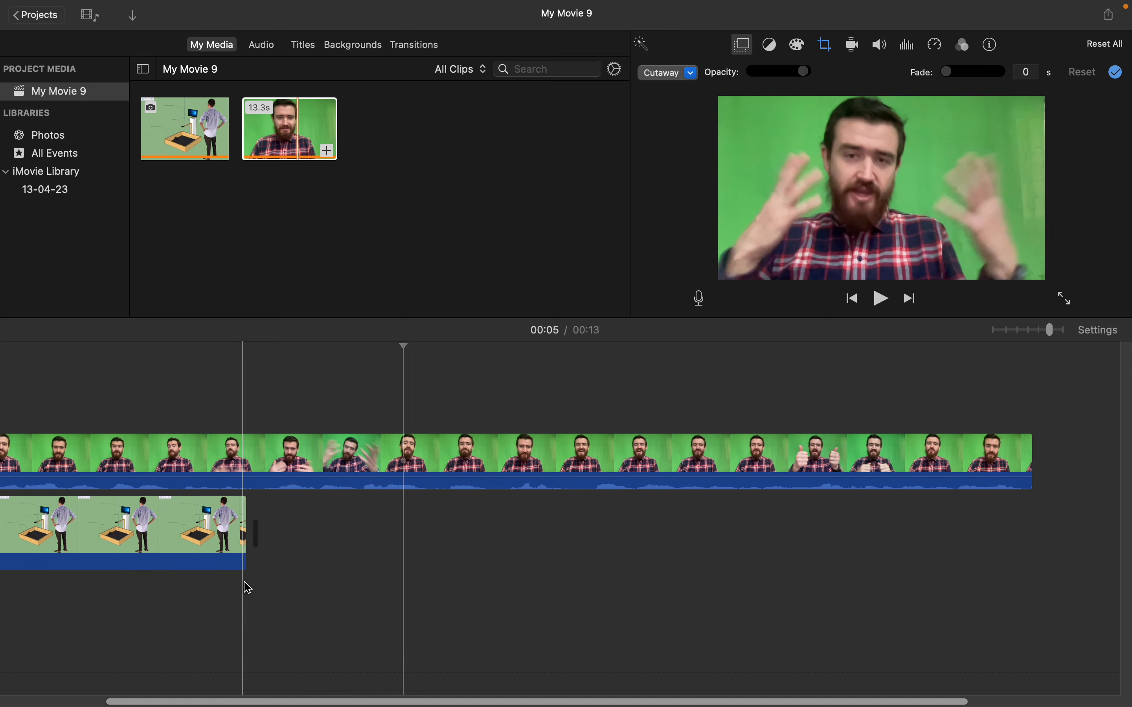
{"action": "left_click", "coordinate": [205, 548]}
{"action": "right_click", "coordinate": [206, 548]}
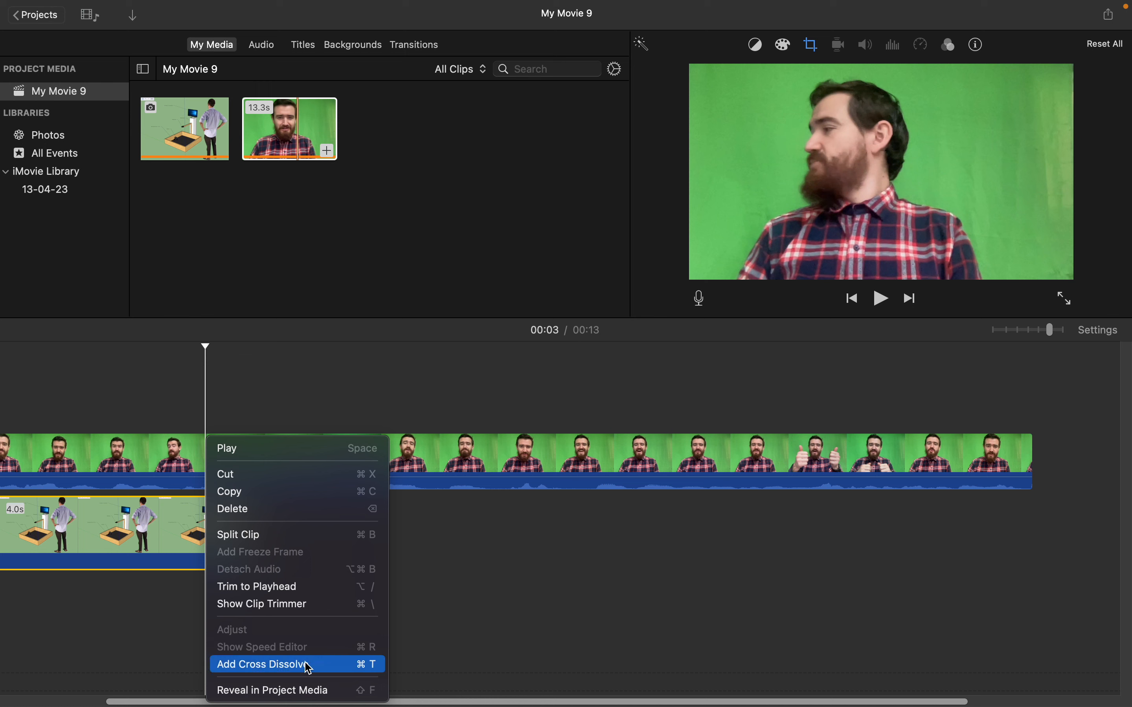
{"action": "left_click", "coordinate": [345, 657]}
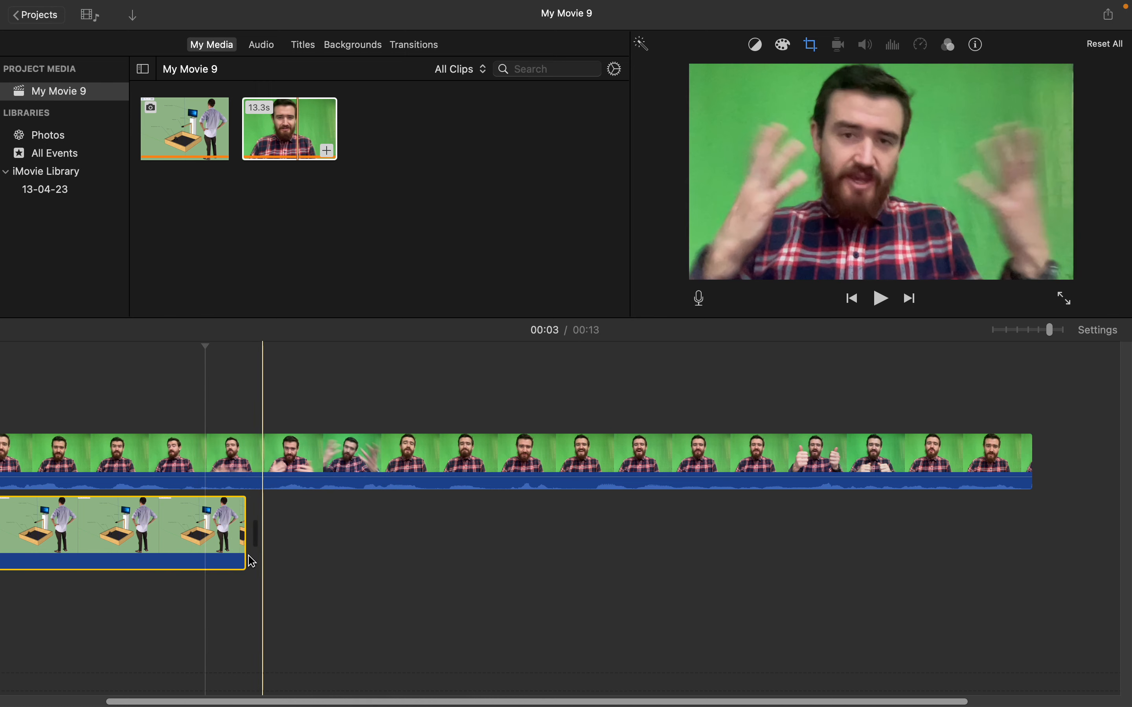
- Extend the background image clip on the timeline to match the end of the green-screen video
{"action": "key", "text": "space"}
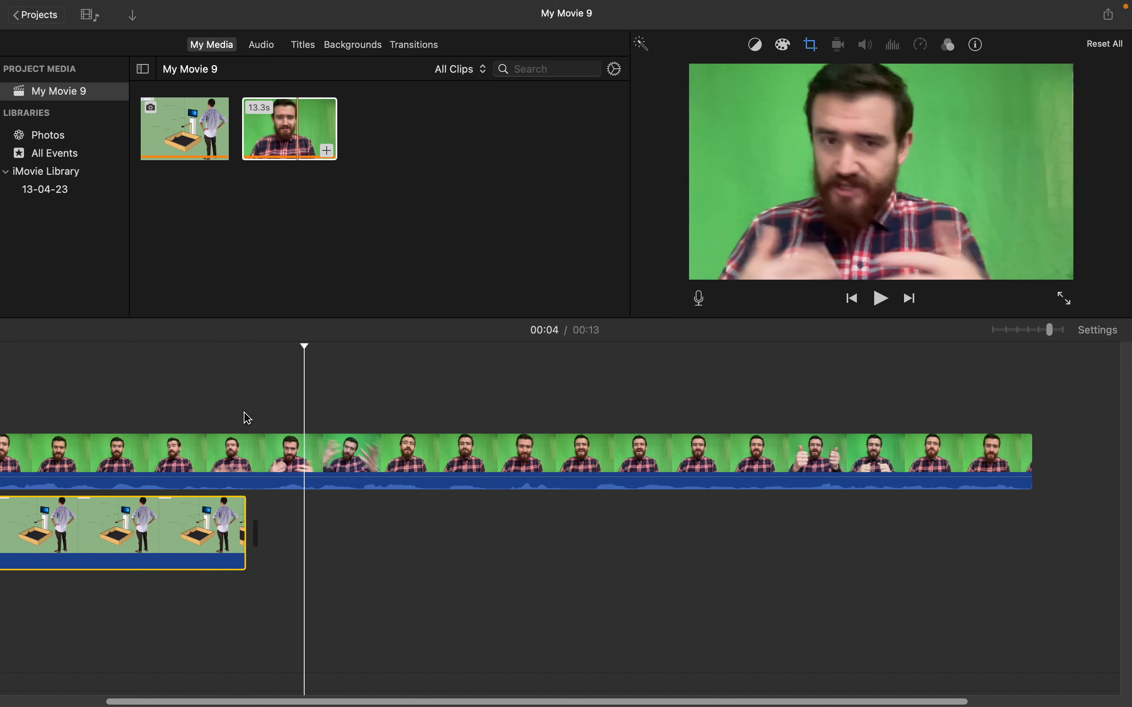
{"action": "key", "text": "space"}
{"action": "left_click_drag", "start_coordinate": [246, 561], "coordinate": [1033, 471]}
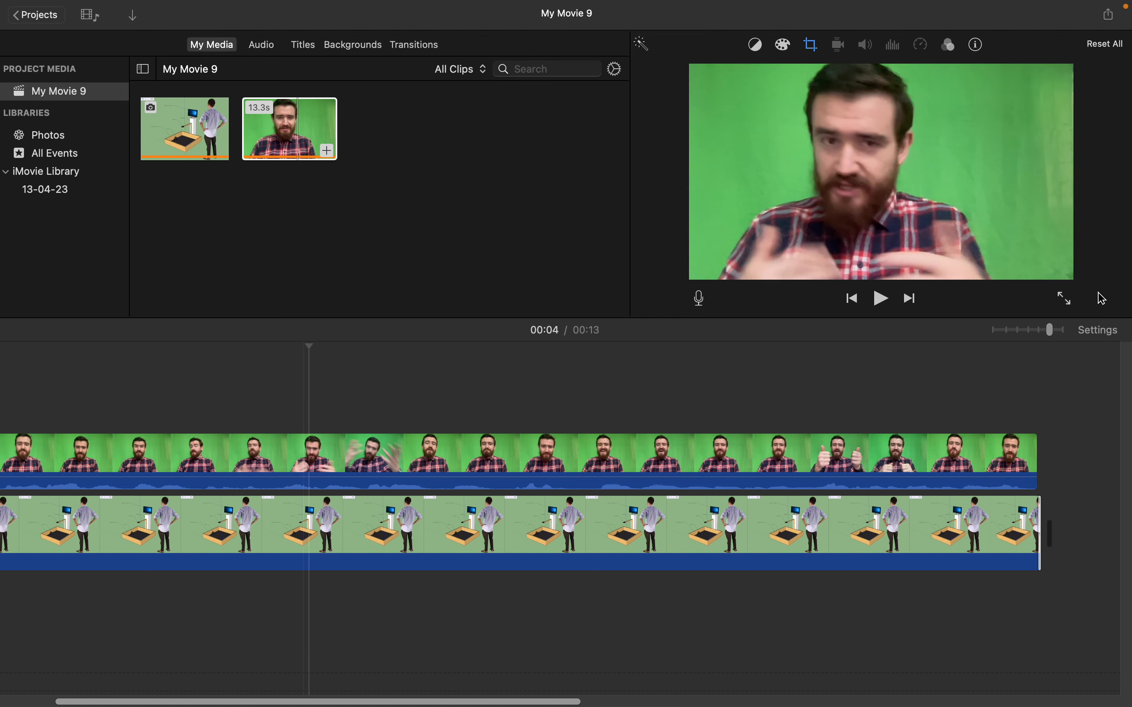
- Set the video overlay mode of the upper green-screen clip to Green/Blue Screen
{"action": "left_click", "coordinate": [409, 447]}
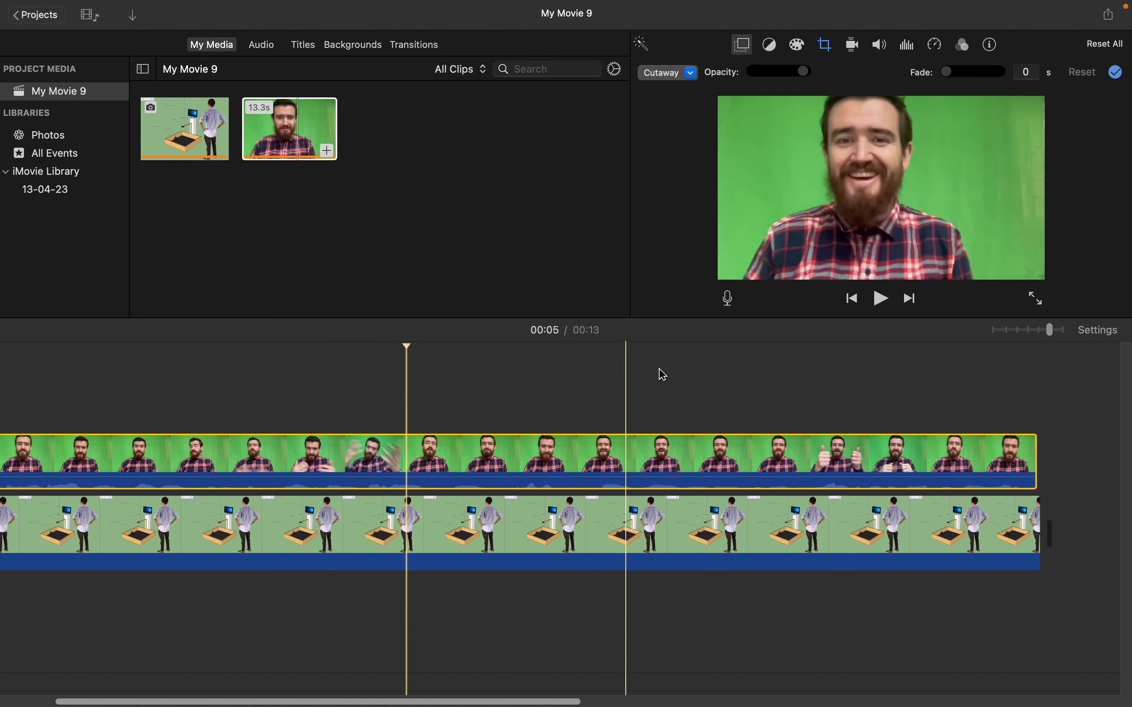
{"action": "left_click", "coordinate": [691, 74]}
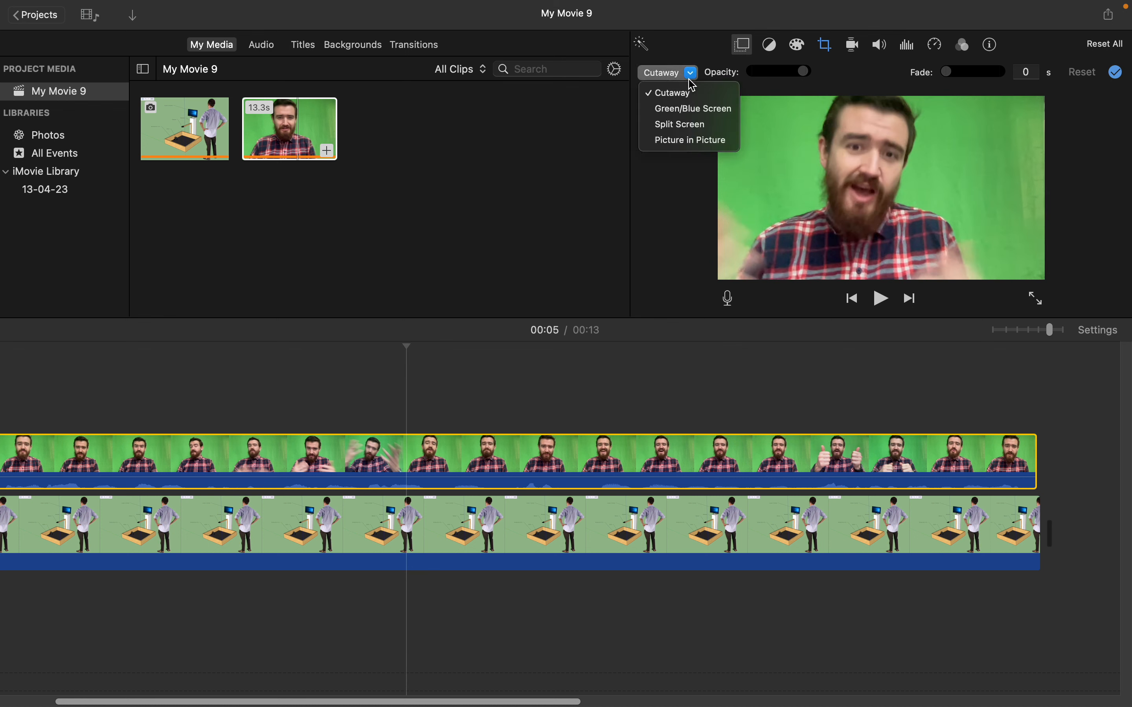
{"action": "left_click", "coordinate": [747, 46]}
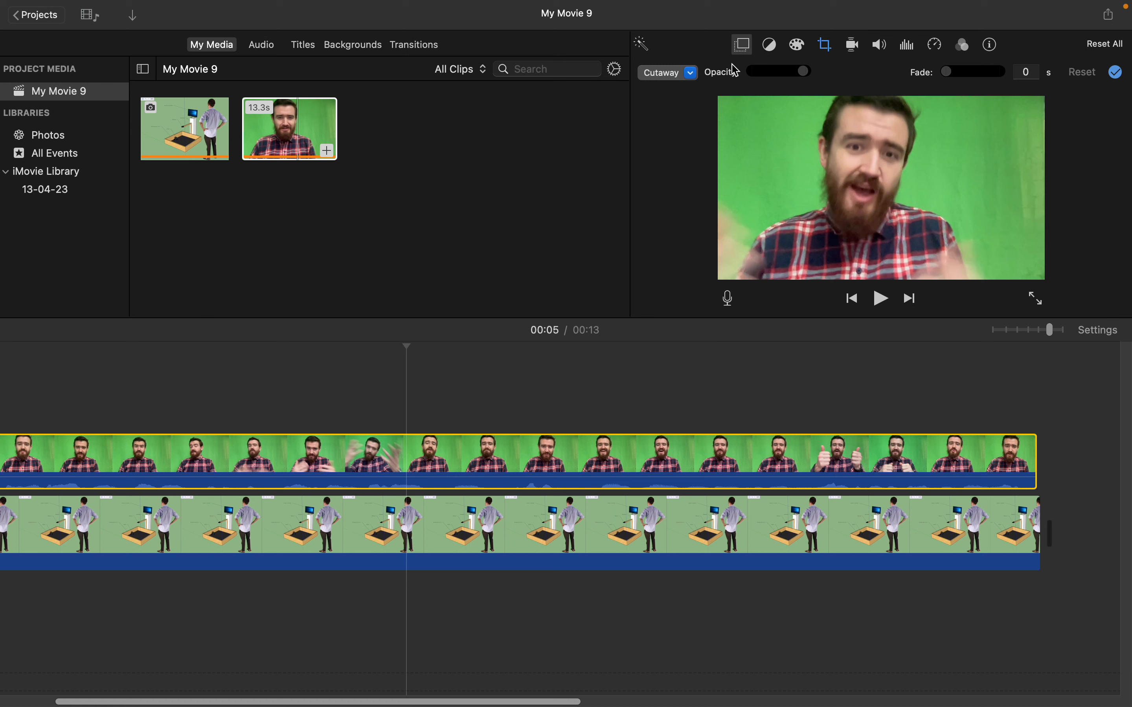
{"action": "left_click", "coordinate": [748, 48]}
{"action": "left_click", "coordinate": [748, 48]}
{"action": "left_click", "coordinate": [692, 74]}
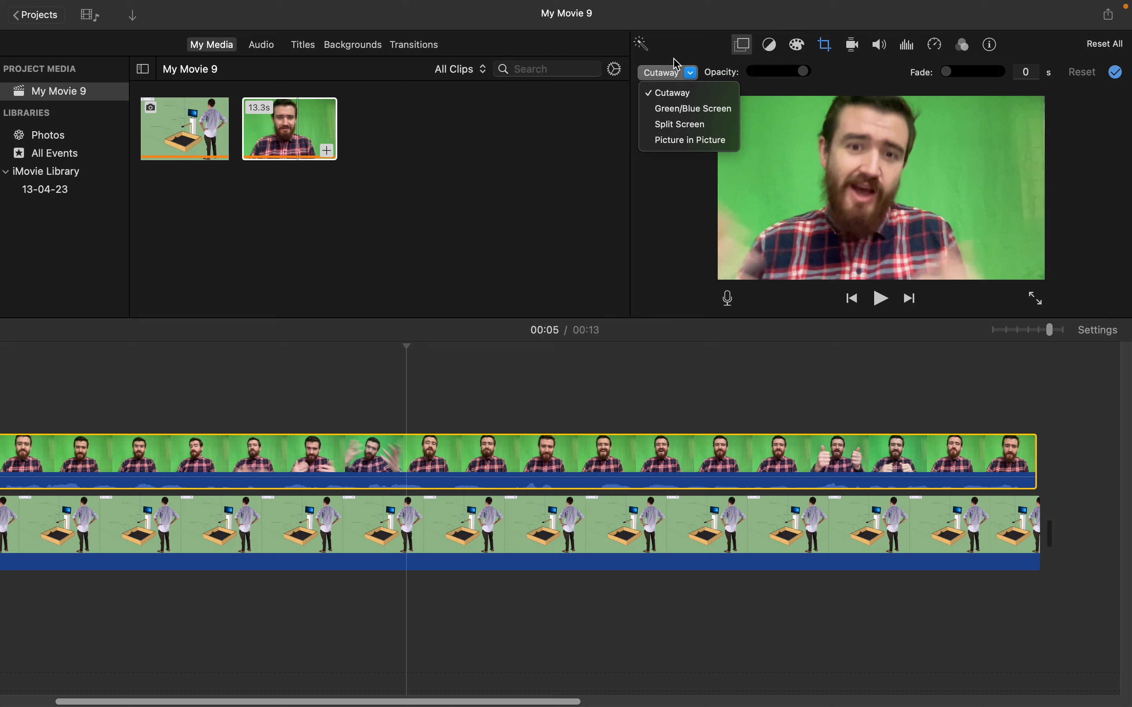
{"action": "left_click", "coordinate": [684, 109]}
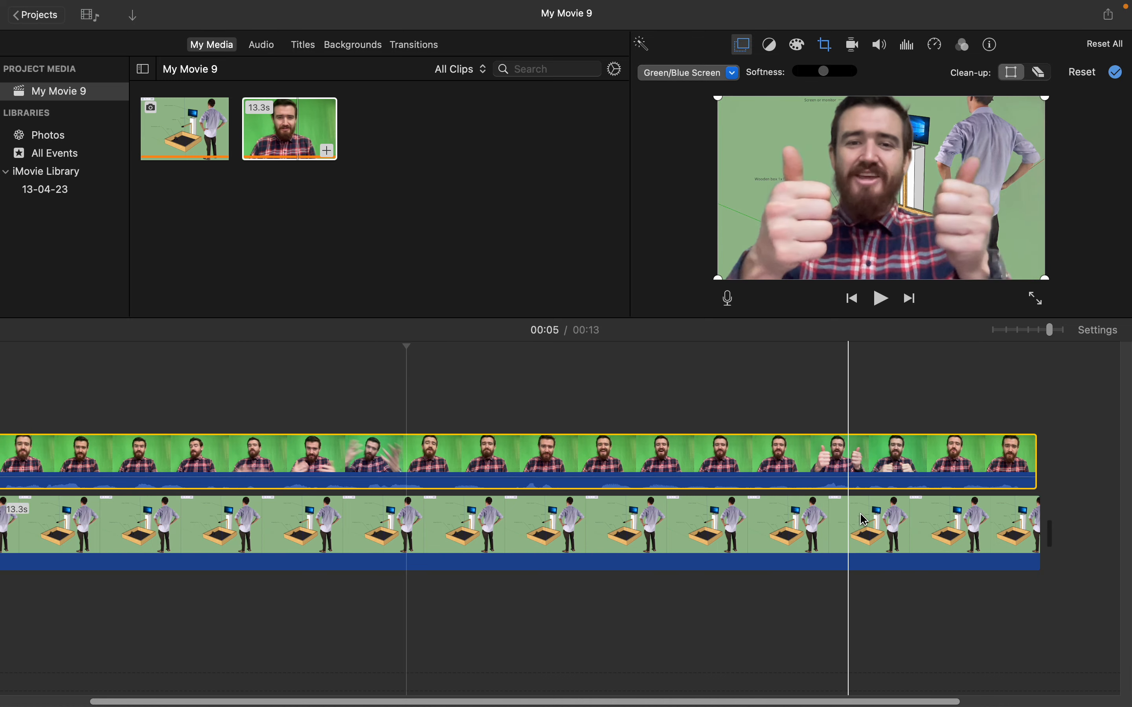
- Play the movie from the beginning to check the green-screen effect over the background image
{"action": "scroll", "coordinate": [5, 561], "scroll_direction": "right", "scroll_amount": 3}
{"action": "scroll", "coordinate": [18, 468], "scroll_direction": "left", "scroll_amount": 7}
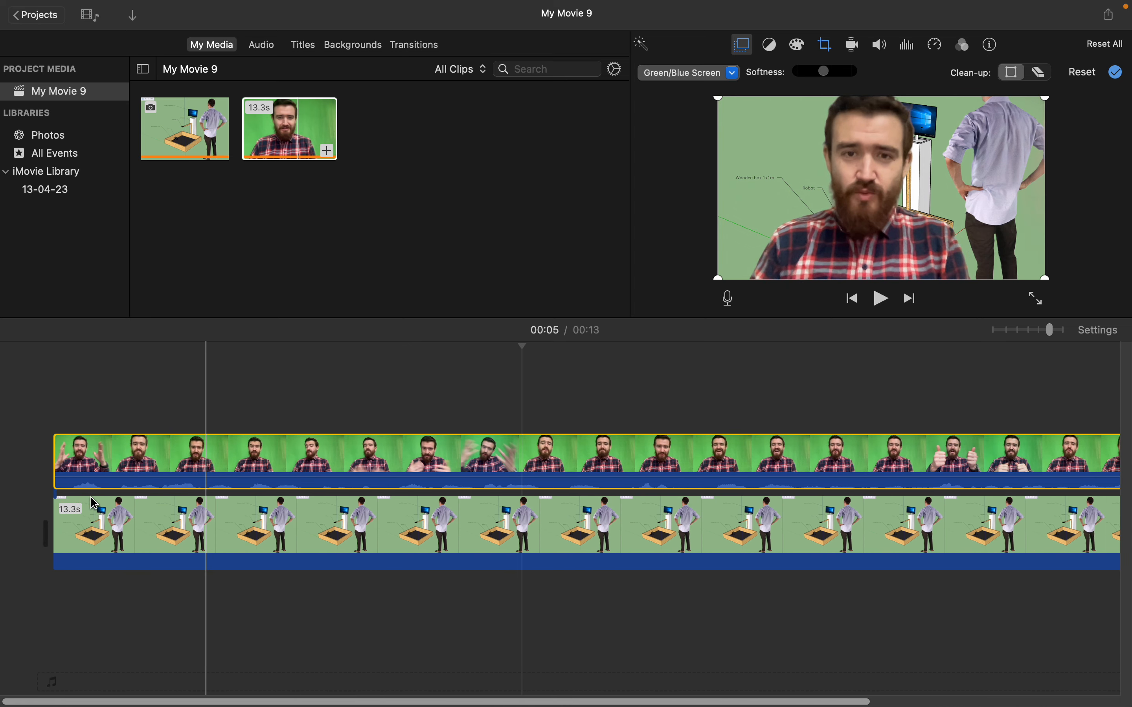
{"action": "left_click", "coordinate": [31, 425]}
{"action": "key", "text": "space"}
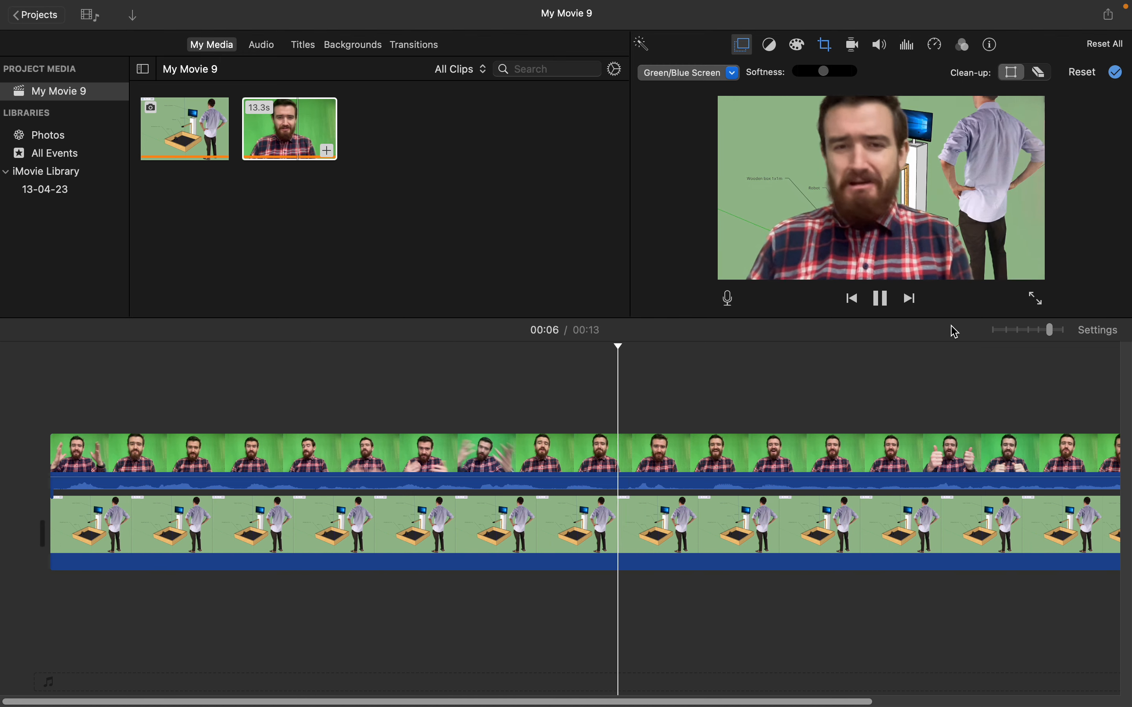
{"action": "left_click", "coordinate": [881, 298]}
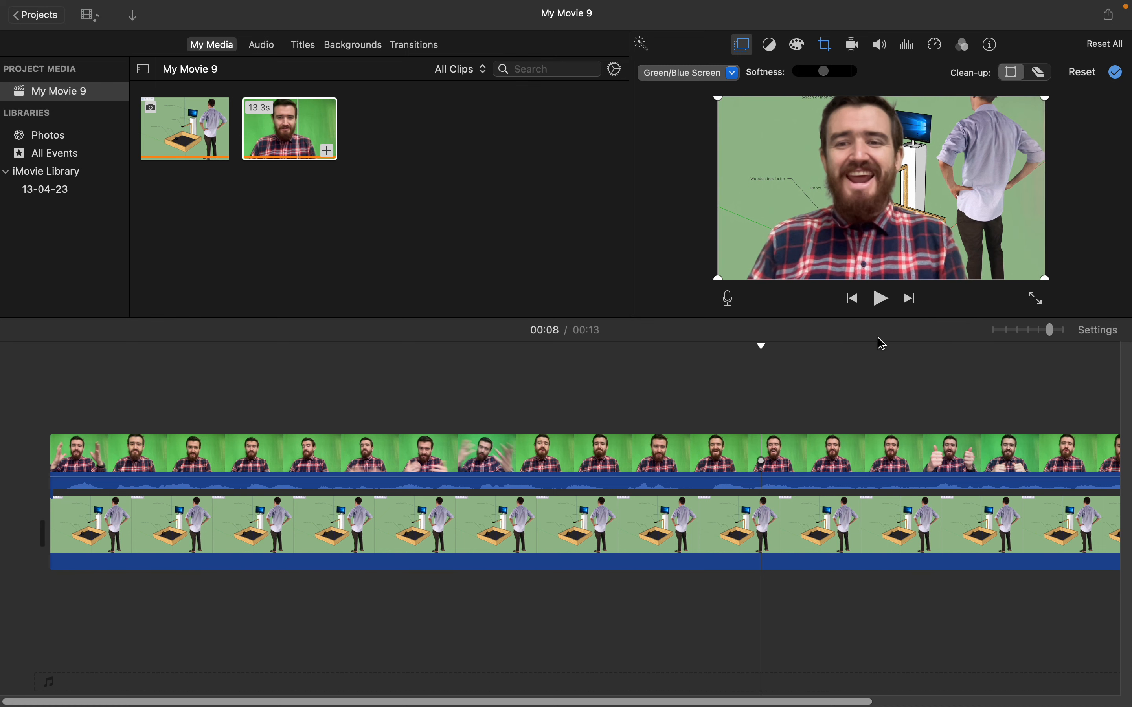
- Set the cropping style of the background image clip to Fit after trying Crop to Fill
{"action": "left_click", "coordinate": [835, 556]}
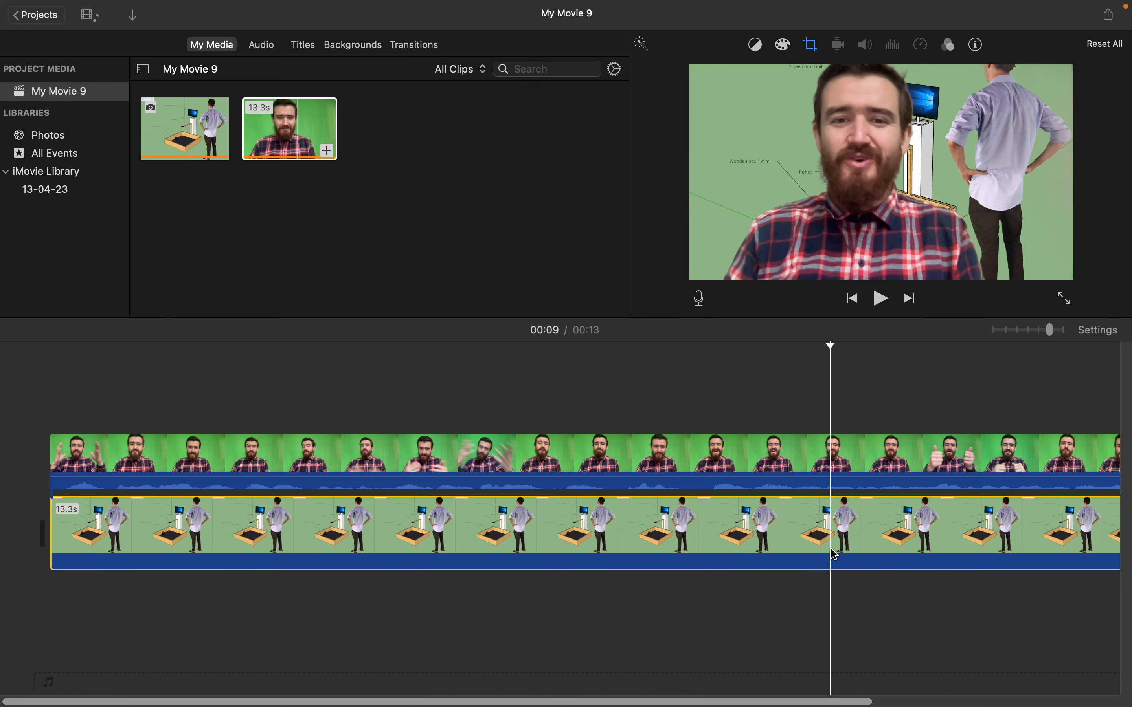
{"action": "left_click", "coordinate": [814, 46]}
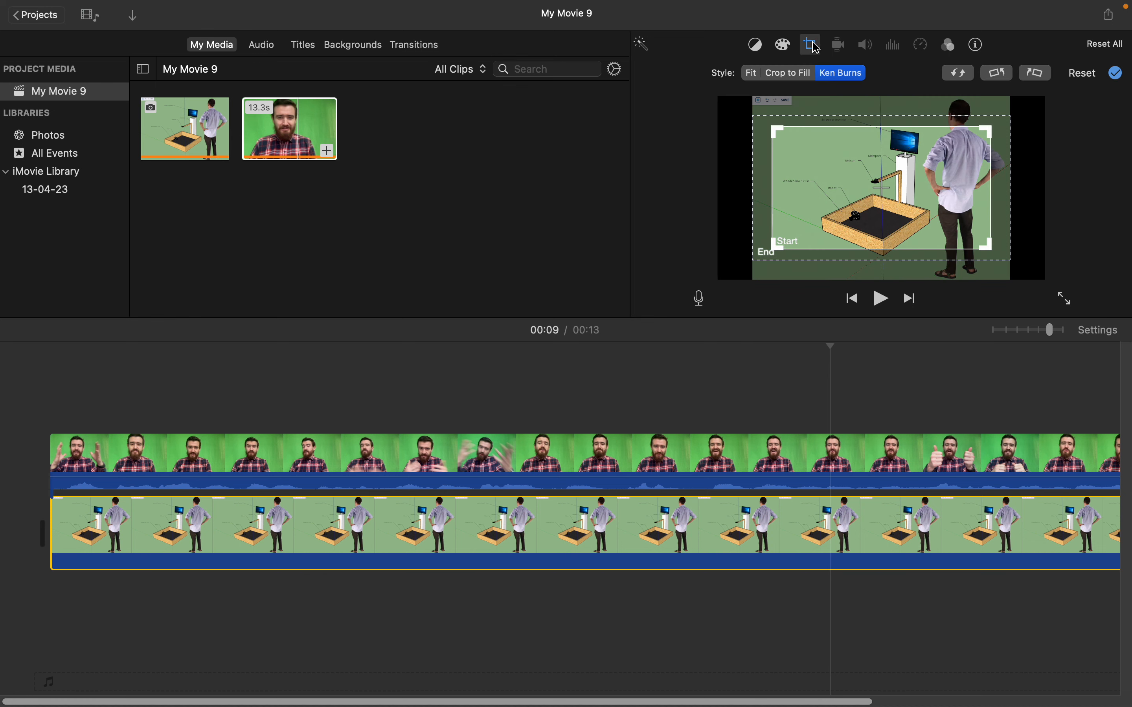
{"action": "left_click", "coordinate": [752, 74]}
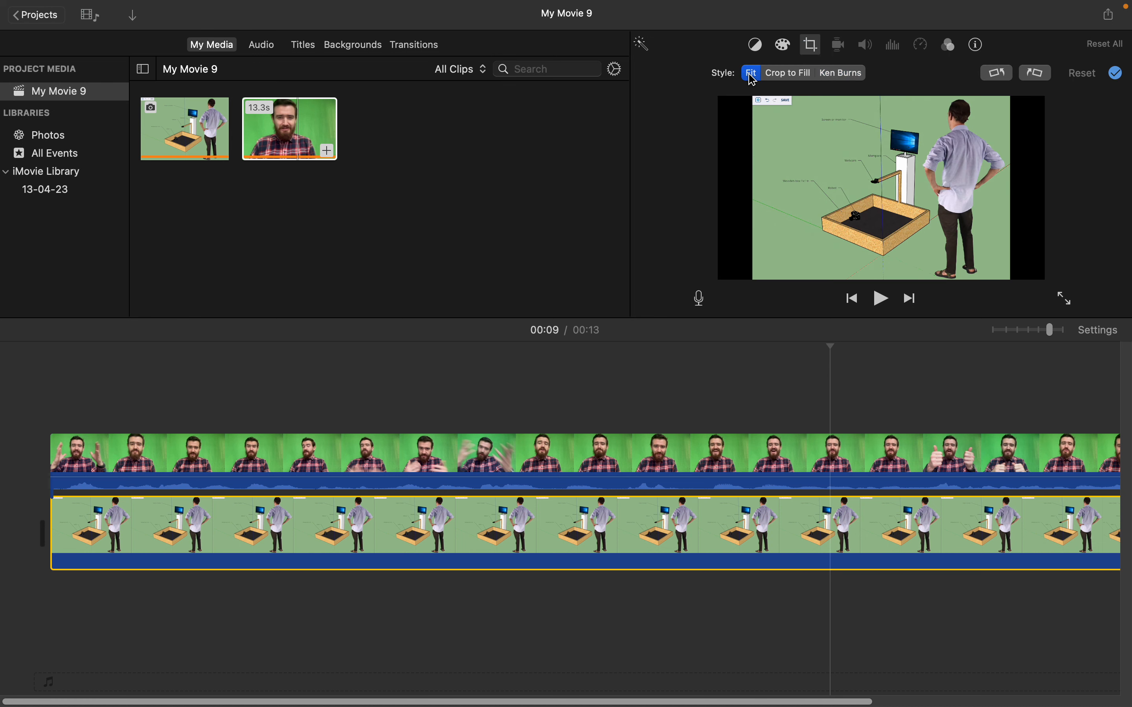
{"action": "left_click", "coordinate": [781, 75]}
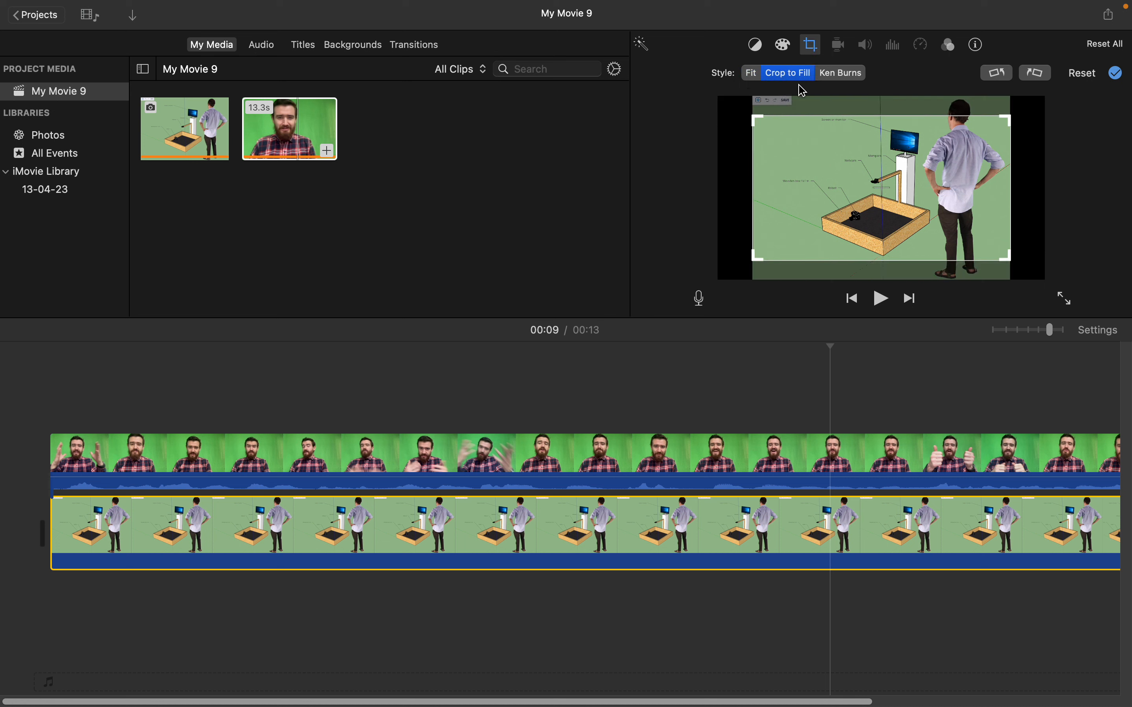
{"action": "left_click", "coordinate": [753, 78]}
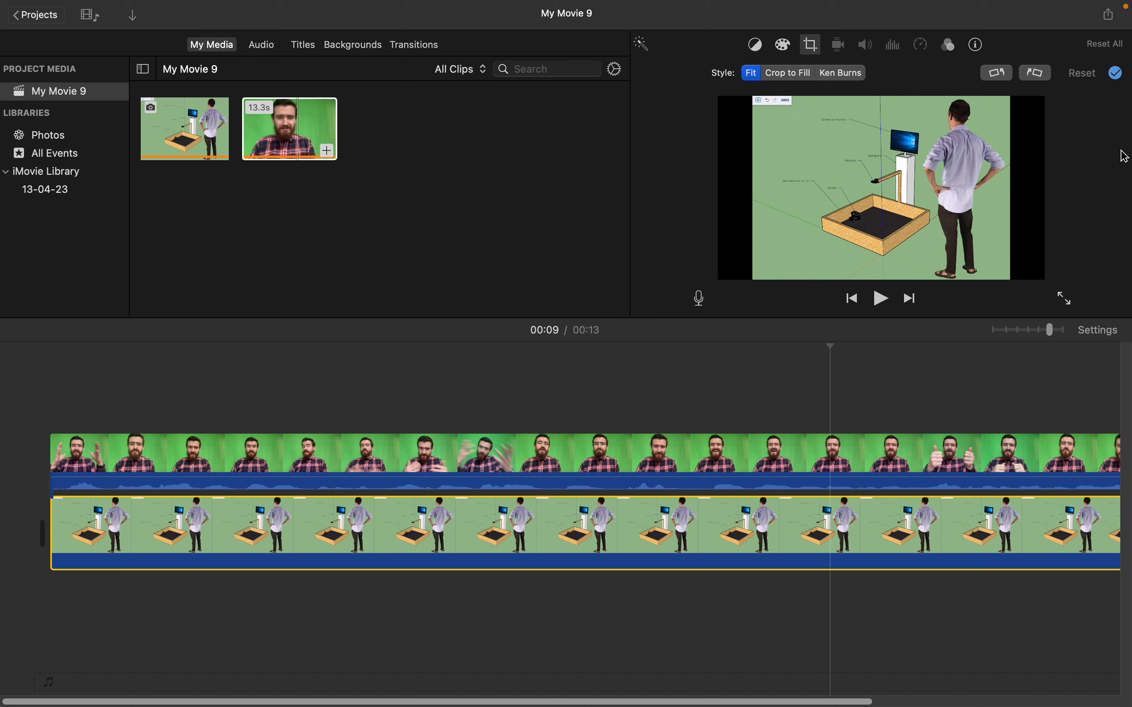
- Play the movie from the beginning to check how the background image looks with the Fit style
{"action": "left_click", "coordinate": [51, 435]}
{"action": "left_click", "coordinate": [54, 411]}
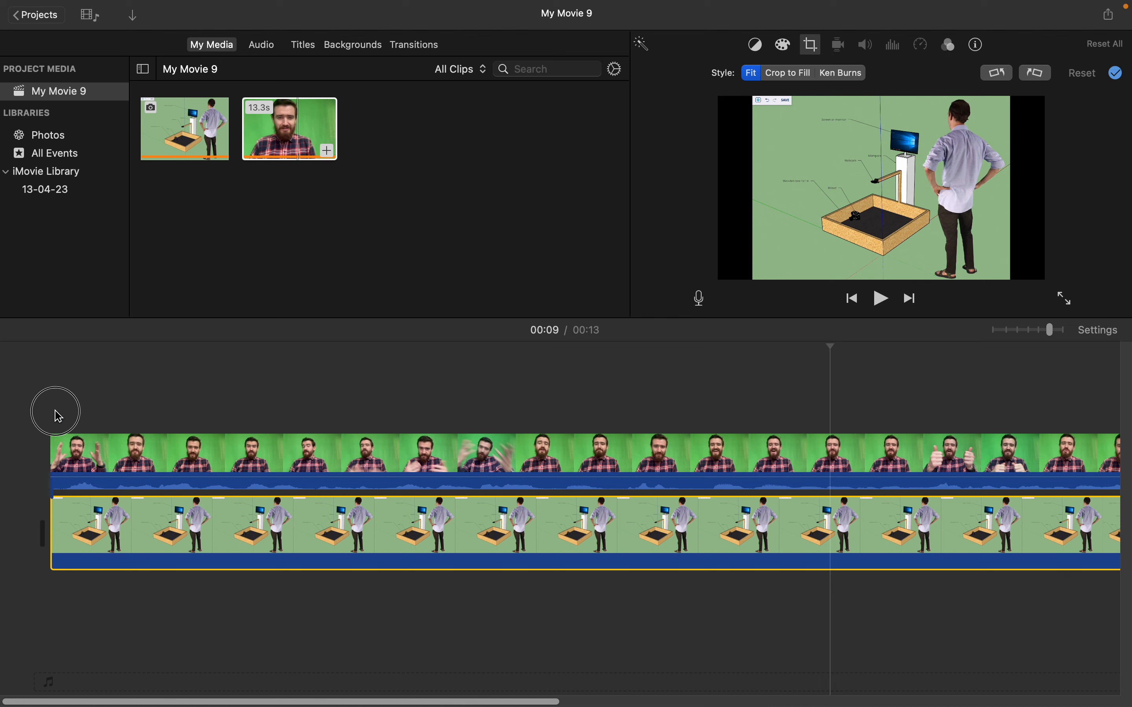
{"action": "key", "text": "space"}
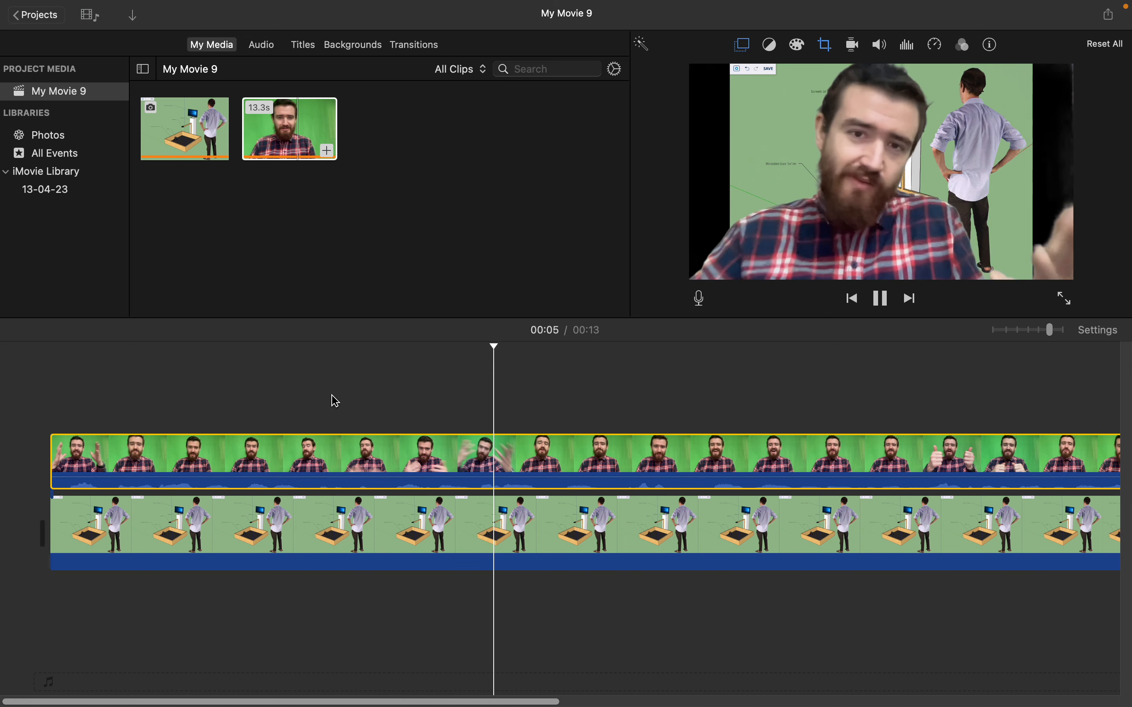
- Set the cropping style of the background image clip to Crop to Fill
{"action": "left_click", "coordinate": [732, 542]}
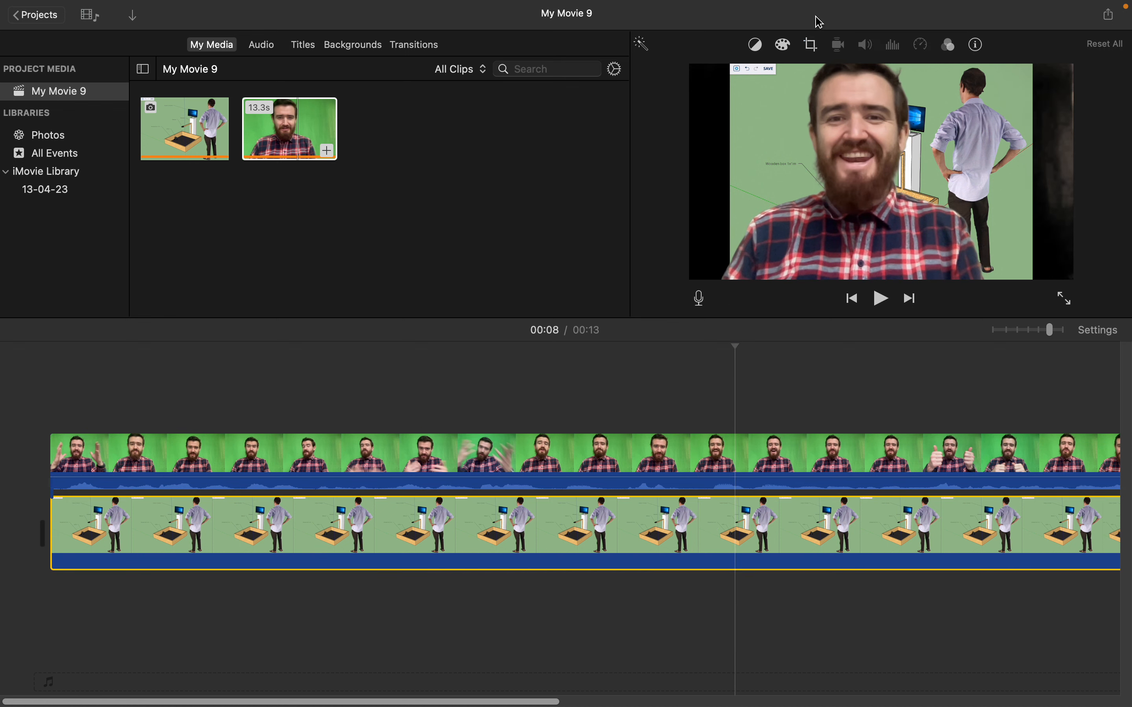
{"action": "left_click", "coordinate": [812, 45]}
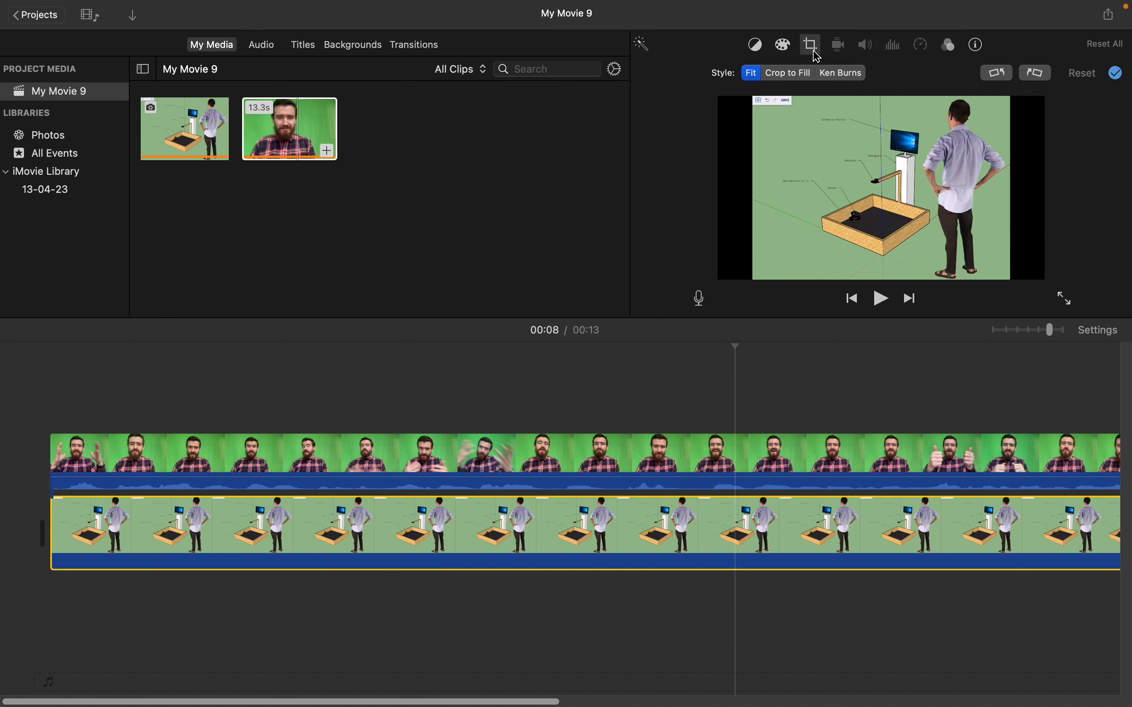
{"action": "left_click", "coordinate": [800, 74]}
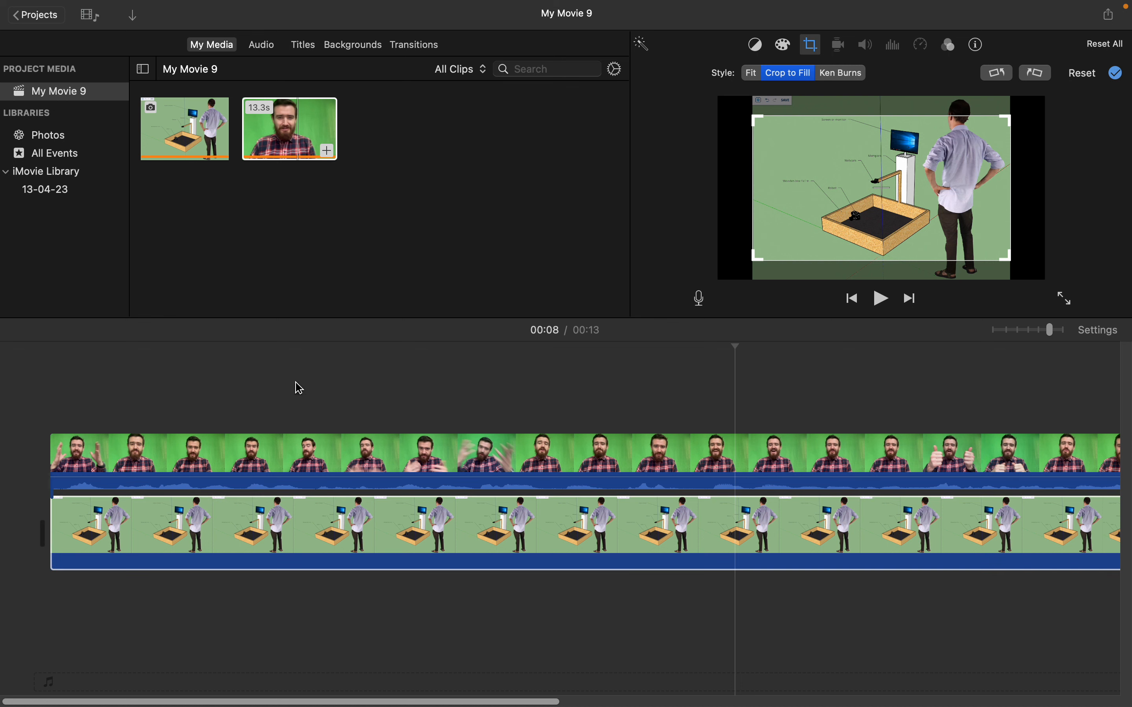
- Play the movie from near its start to check the cropped background behind the speaker, and stop playback partway through
{"action": "left_click", "coordinate": [81, 401]}
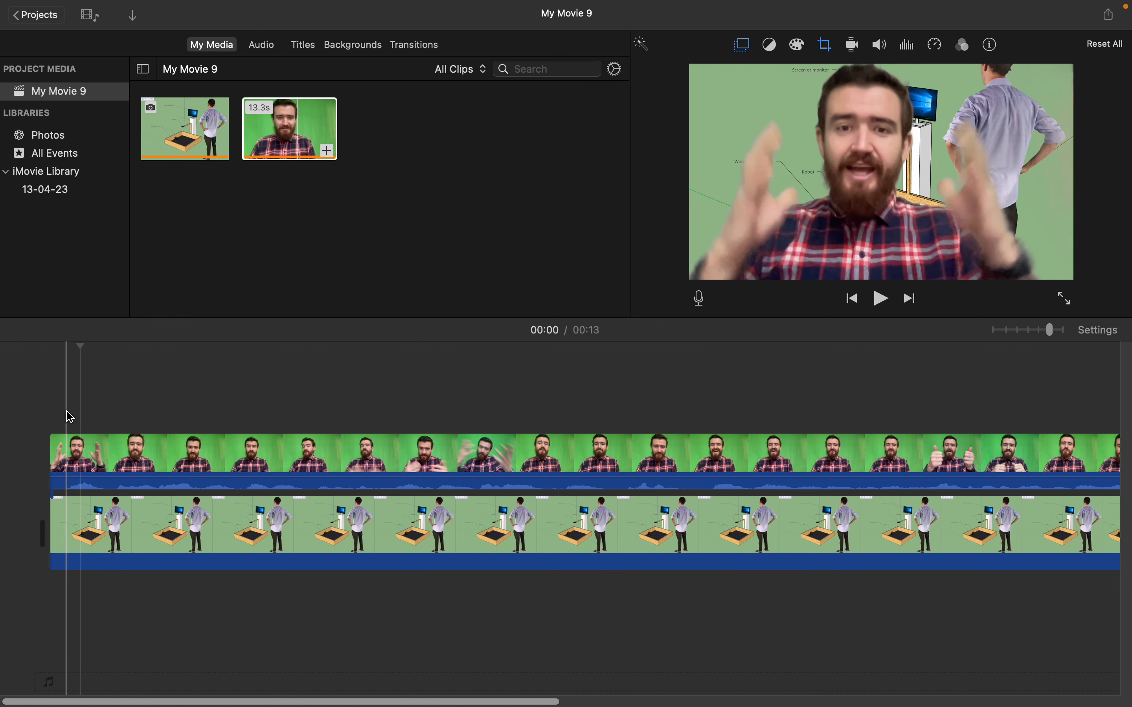
{"action": "key", "text": "space"}
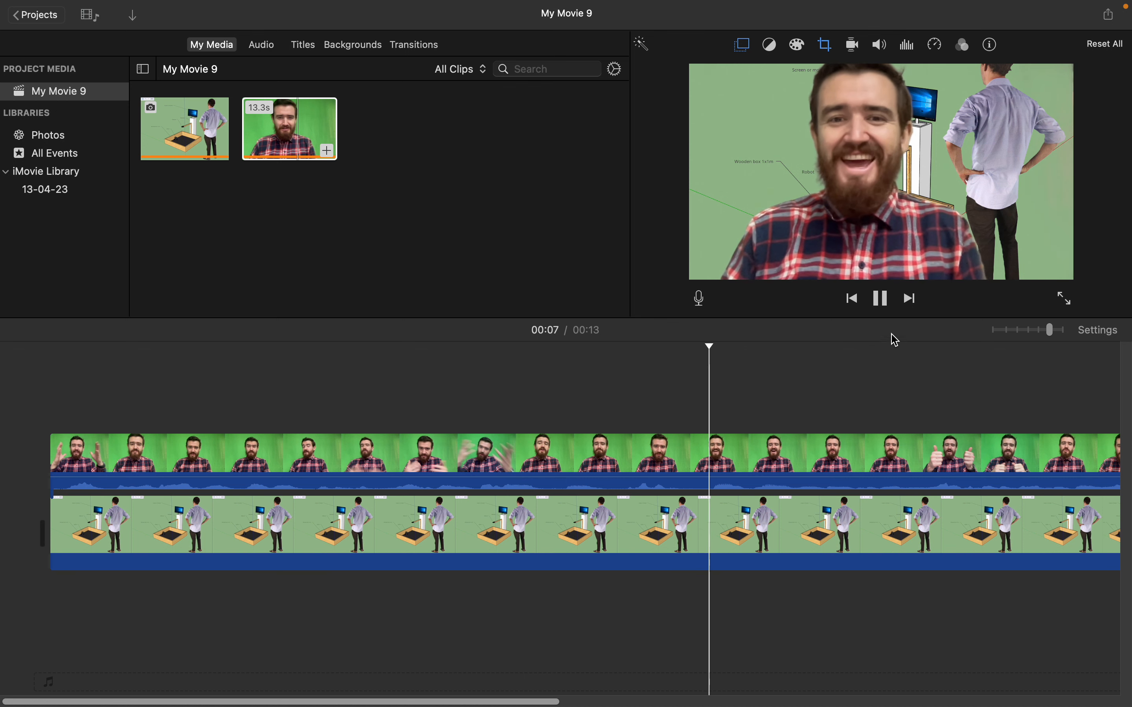
{"action": "left_click", "coordinate": [890, 307]}
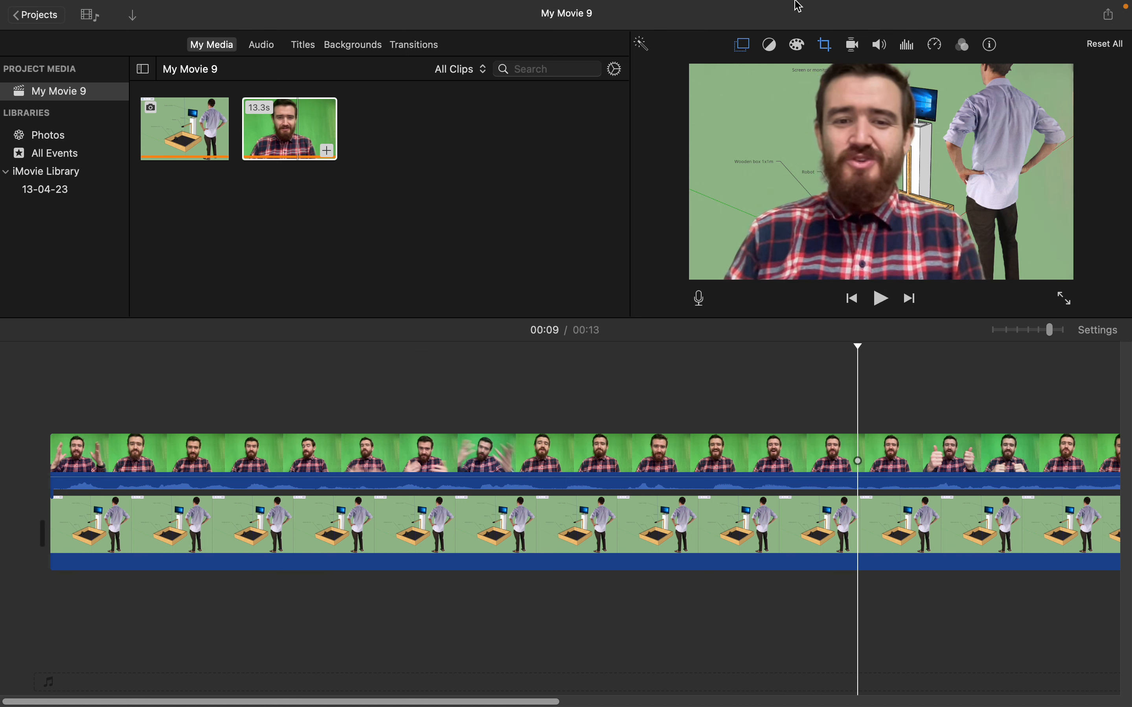